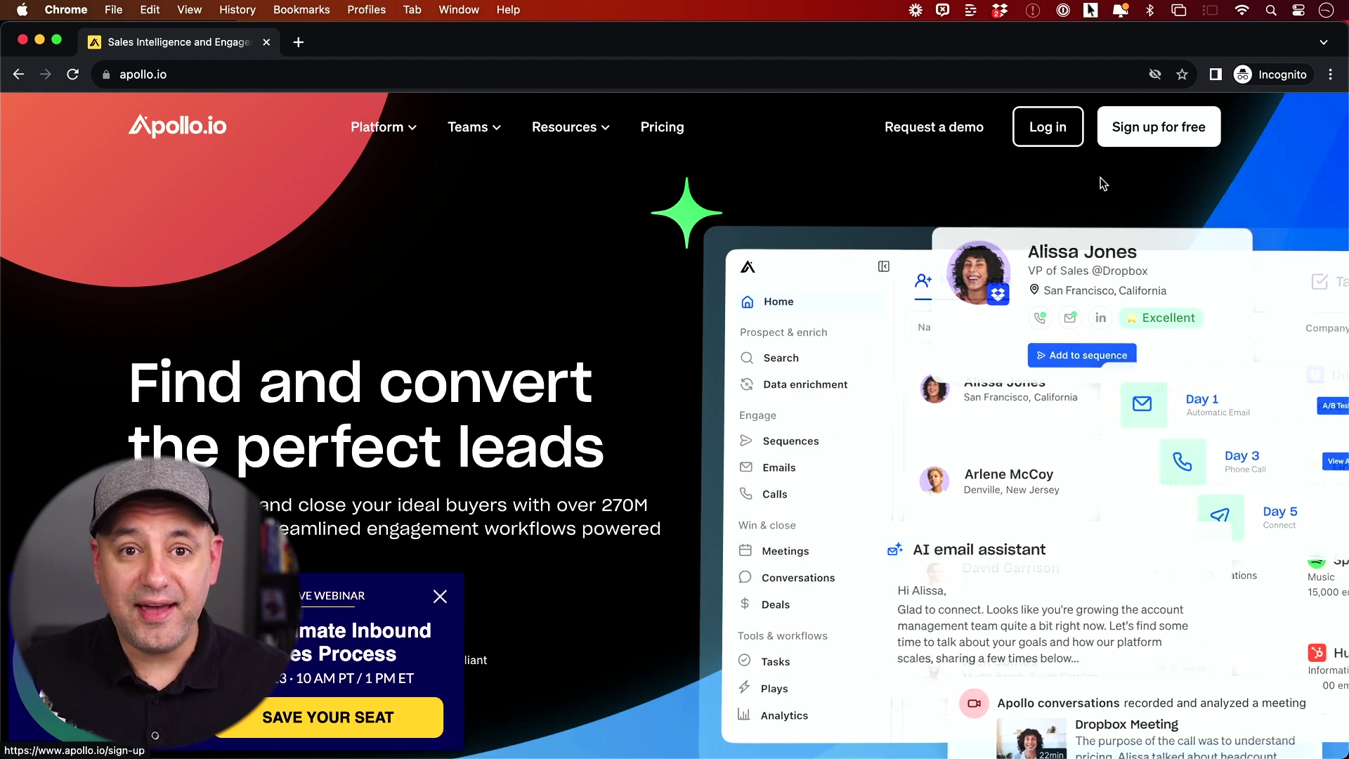
# - Review the Free $0 to Organization $119 pricing plans, highlighting Basic's 900 mobile credits
pyautogui.click(684, 130)
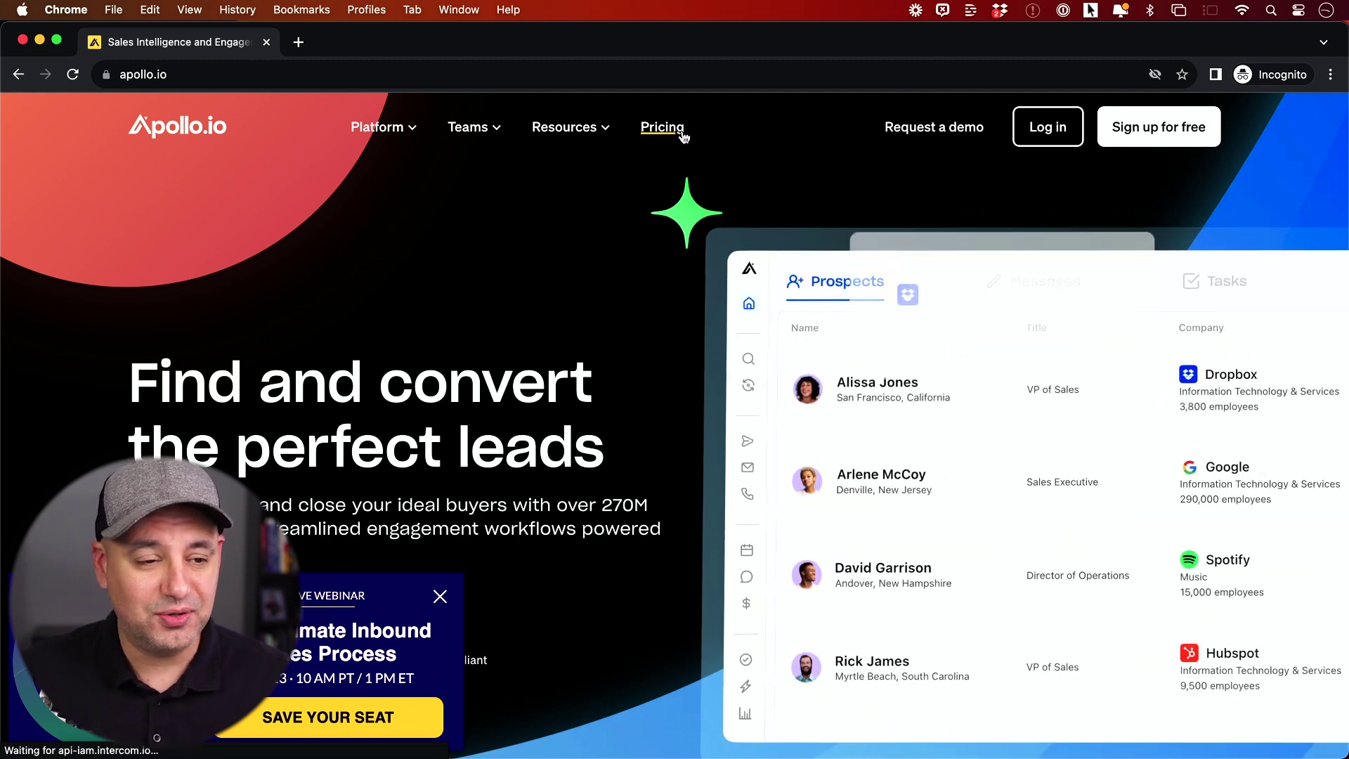
pyautogui.scroll(-3, 643, 257)
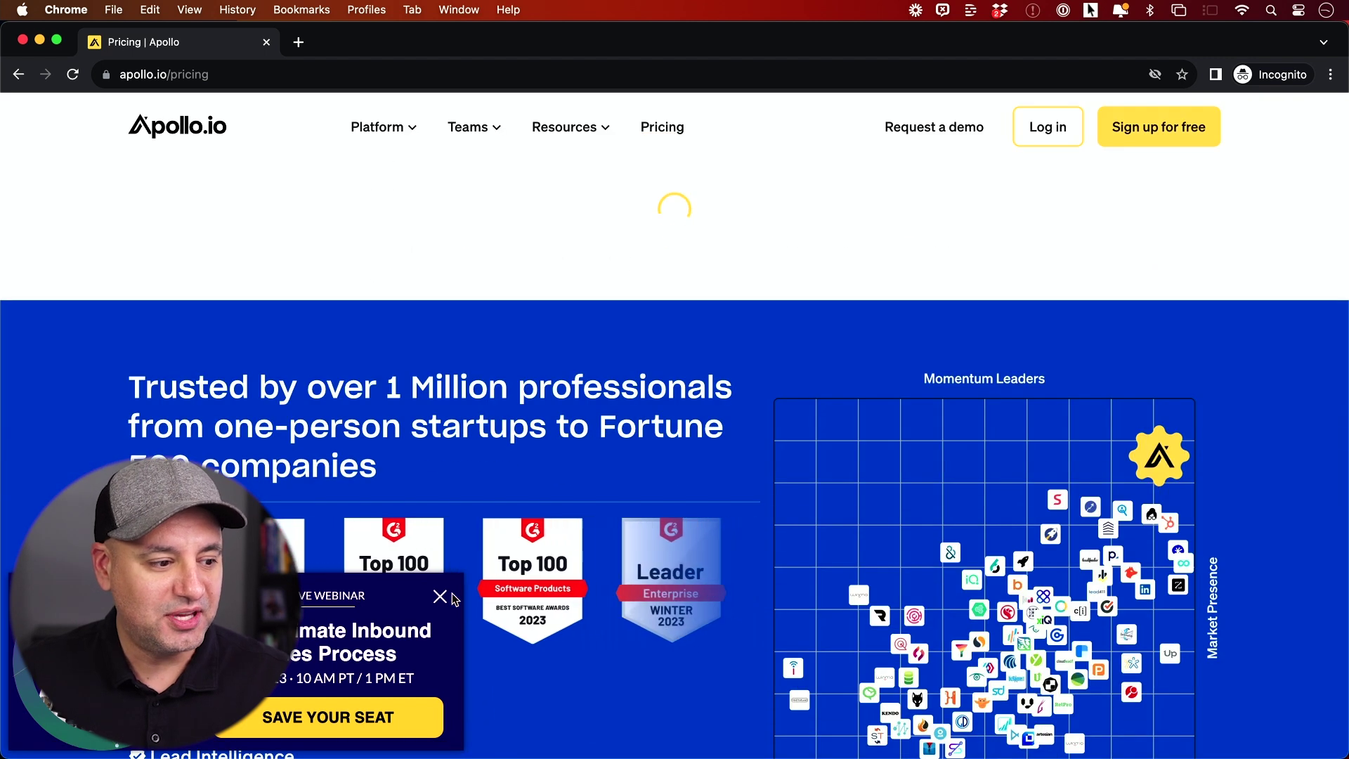
pyautogui.scroll(-1, 244, 376)
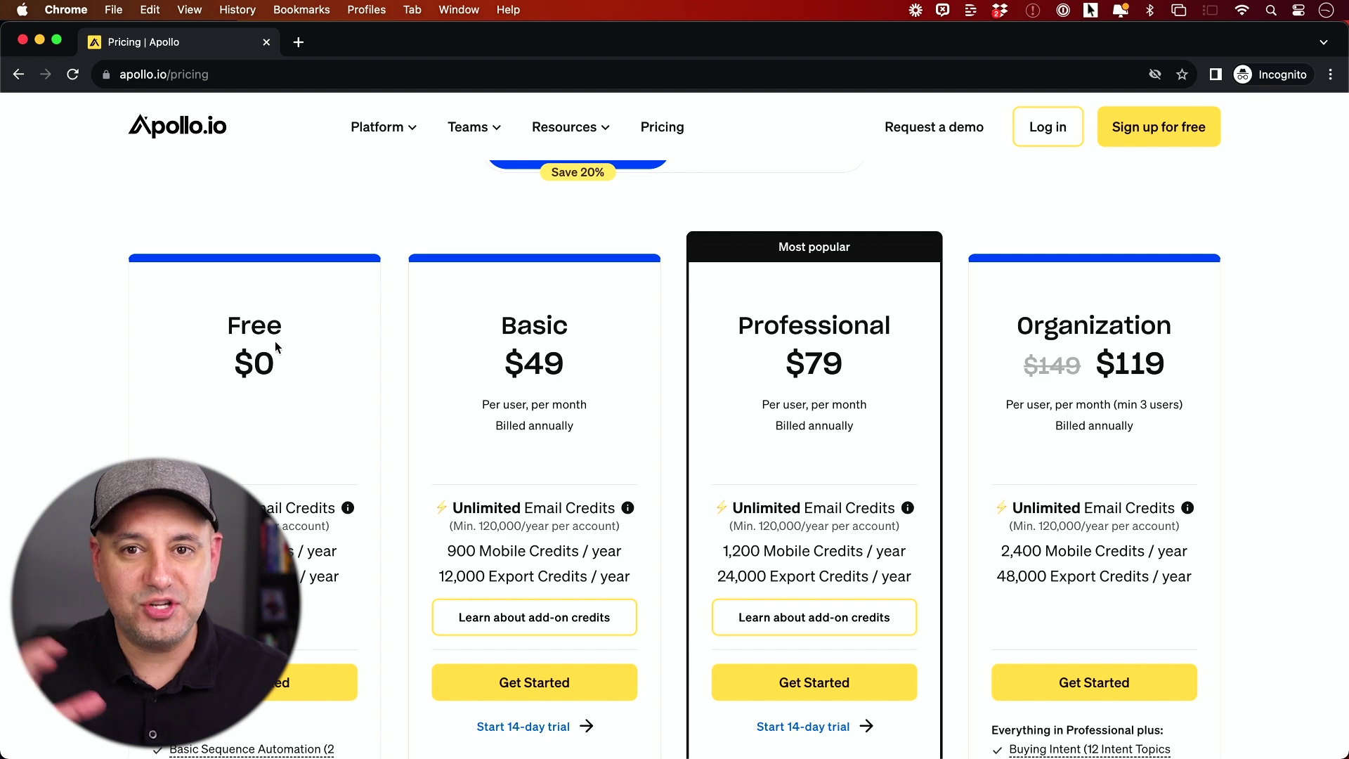
pyautogui.scroll(-1, 276, 351)
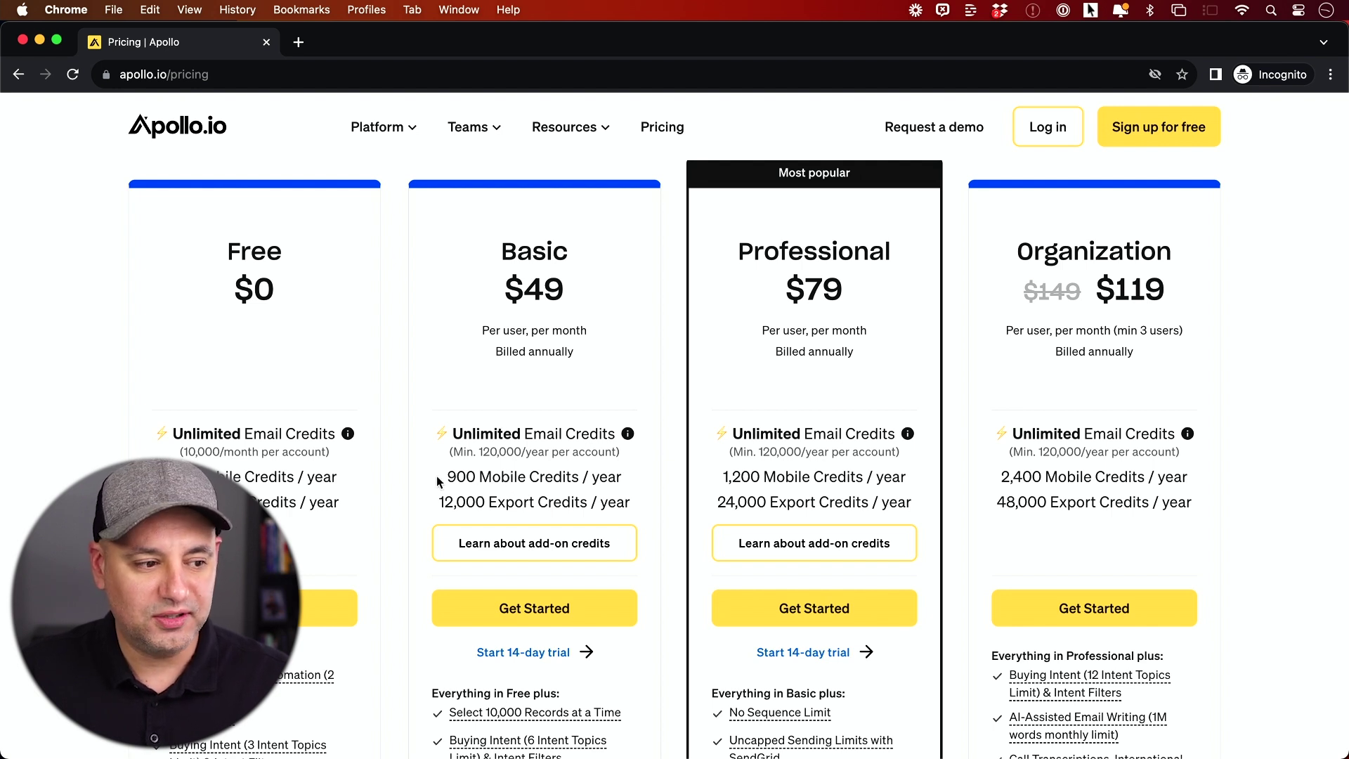
pyautogui.moveTo(436, 482); pyautogui.dragTo(611, 474)
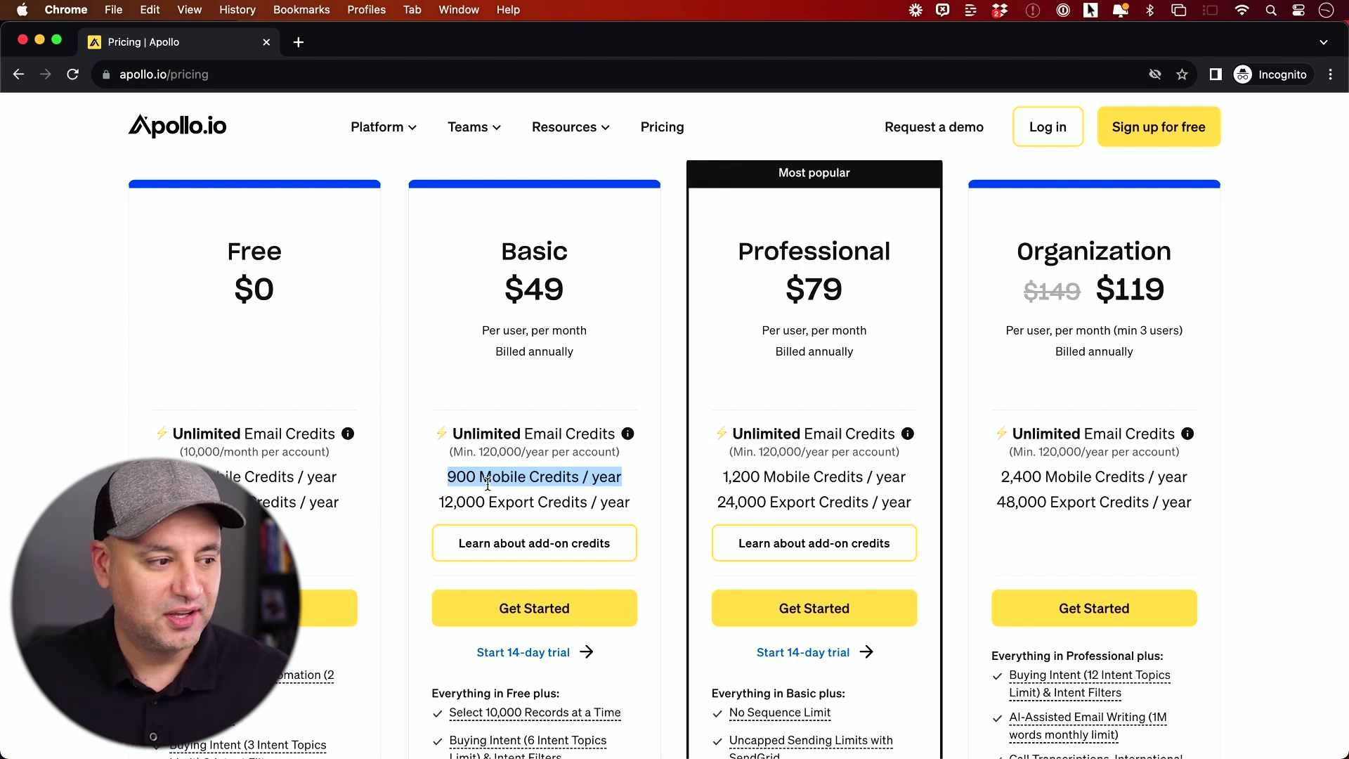
pyautogui.scroll(5, 310, 387)
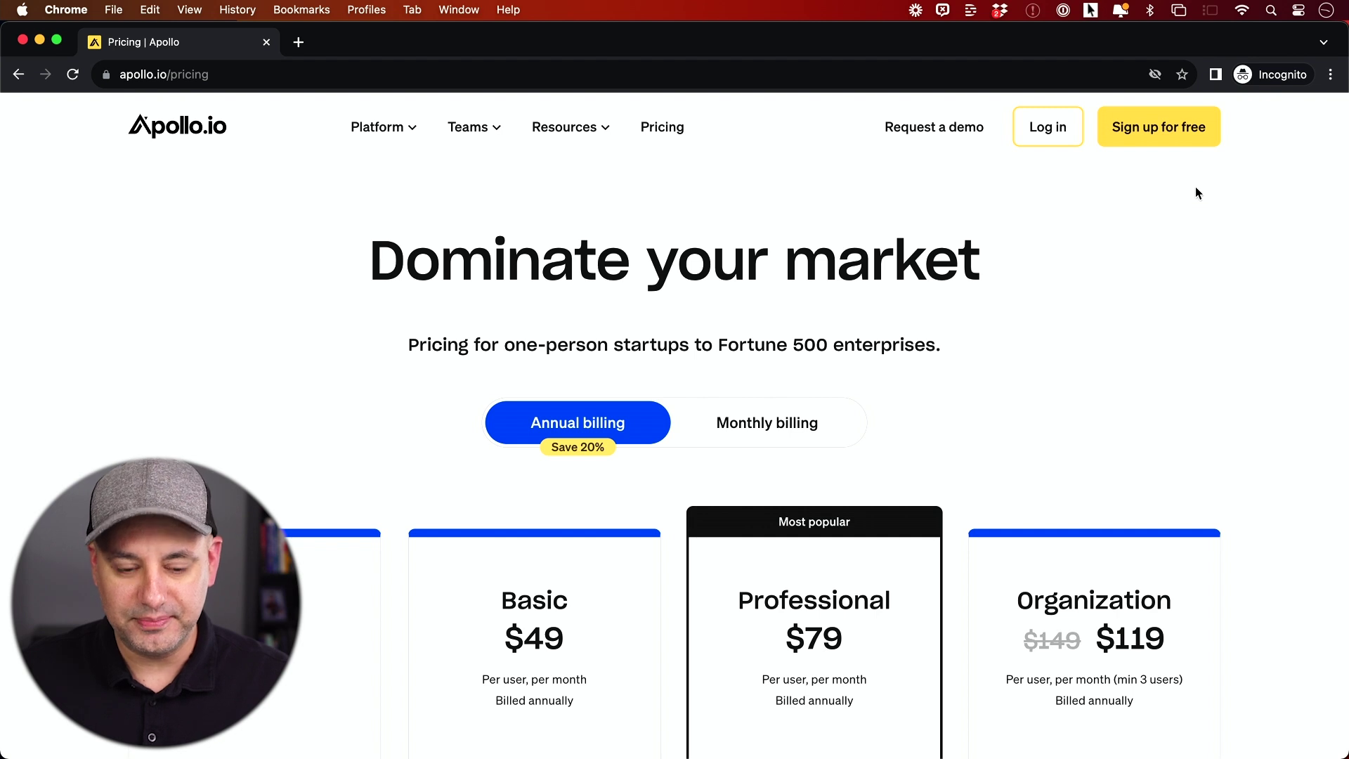
pyautogui.click(236, 150)
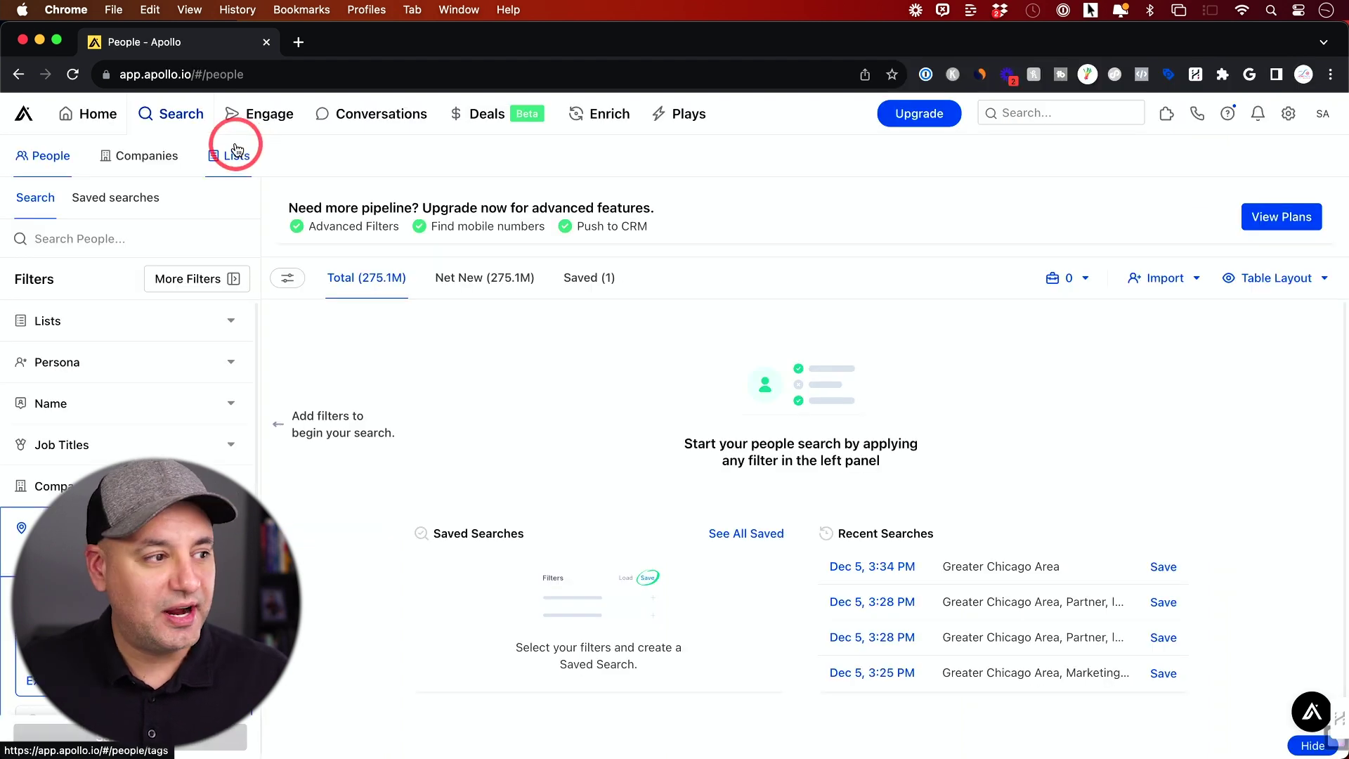
# - Glance at Companies search, then return to People and expand its Location filter
pyautogui.click(177, 122)
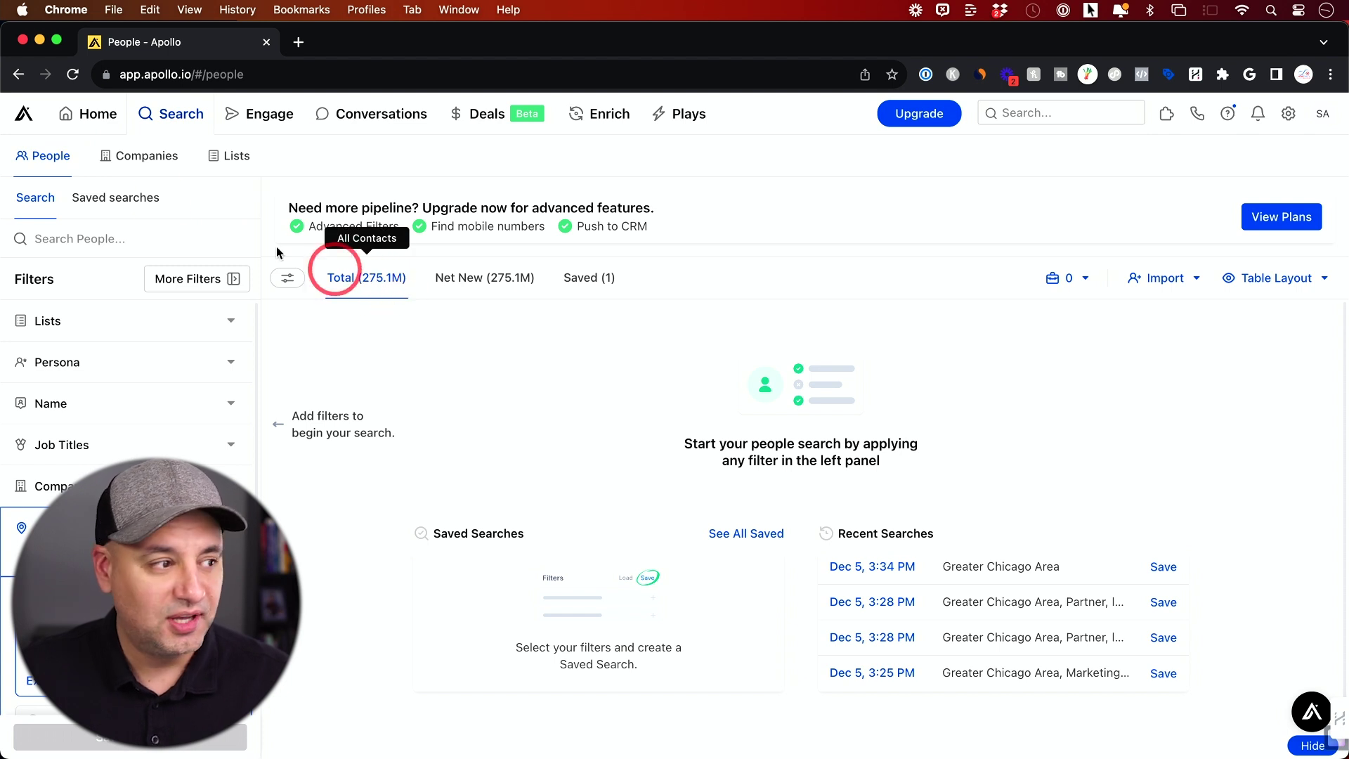
pyautogui.click(149, 161)
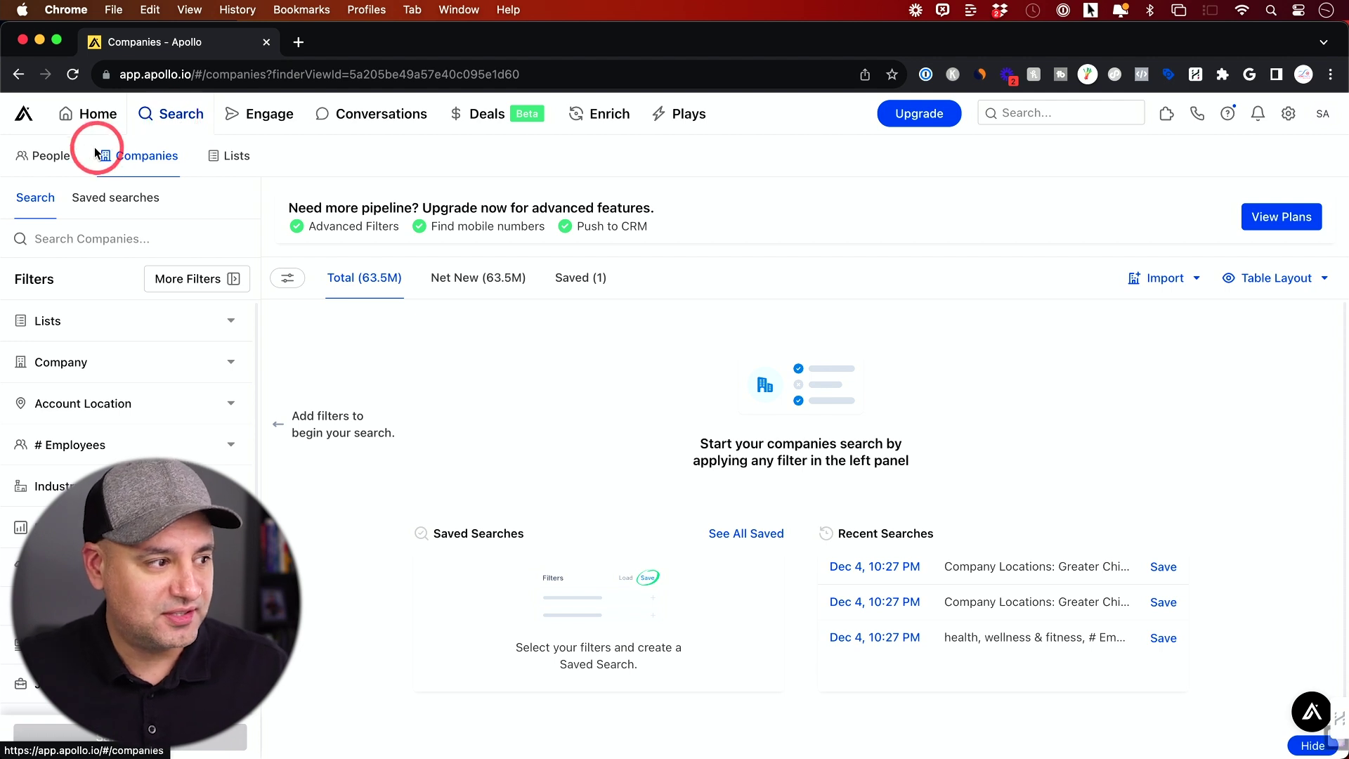
pyautogui.click(63, 156)
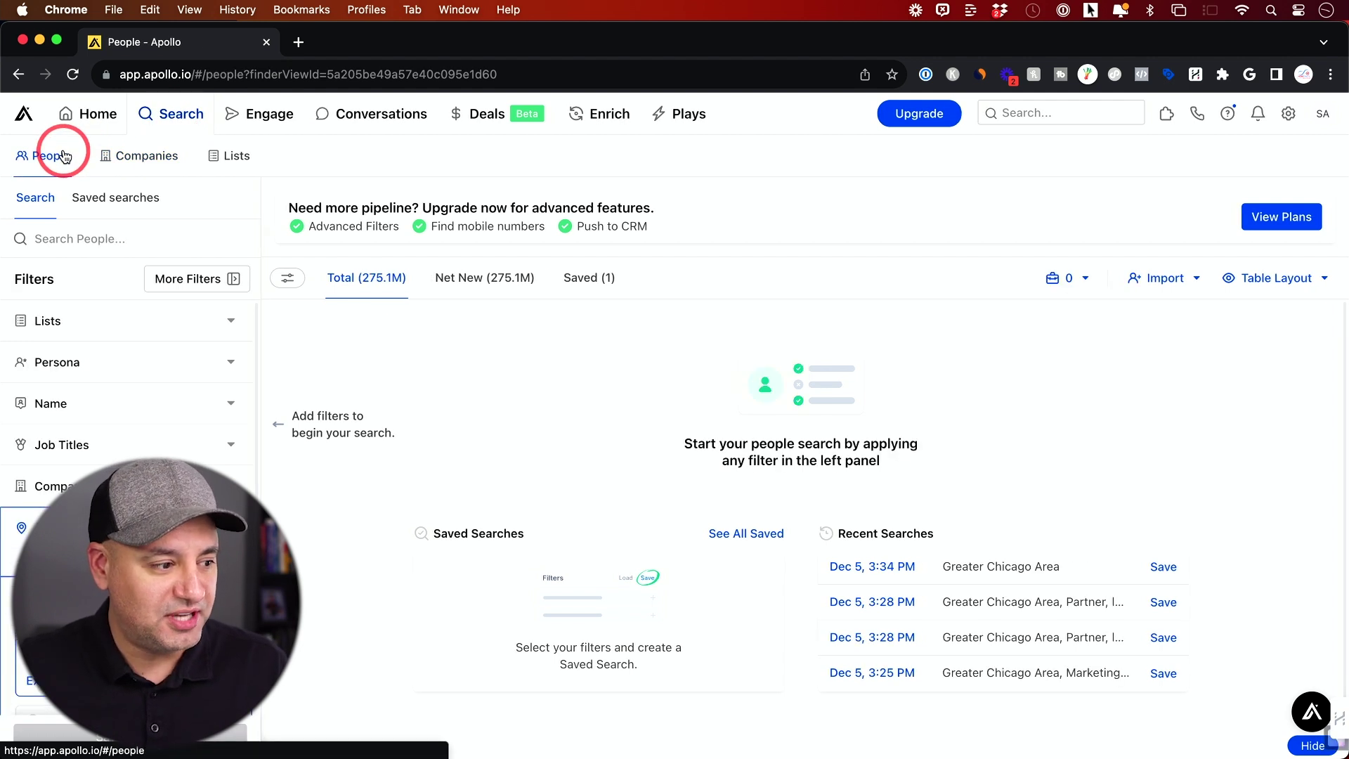
pyautogui.click(218, 392)
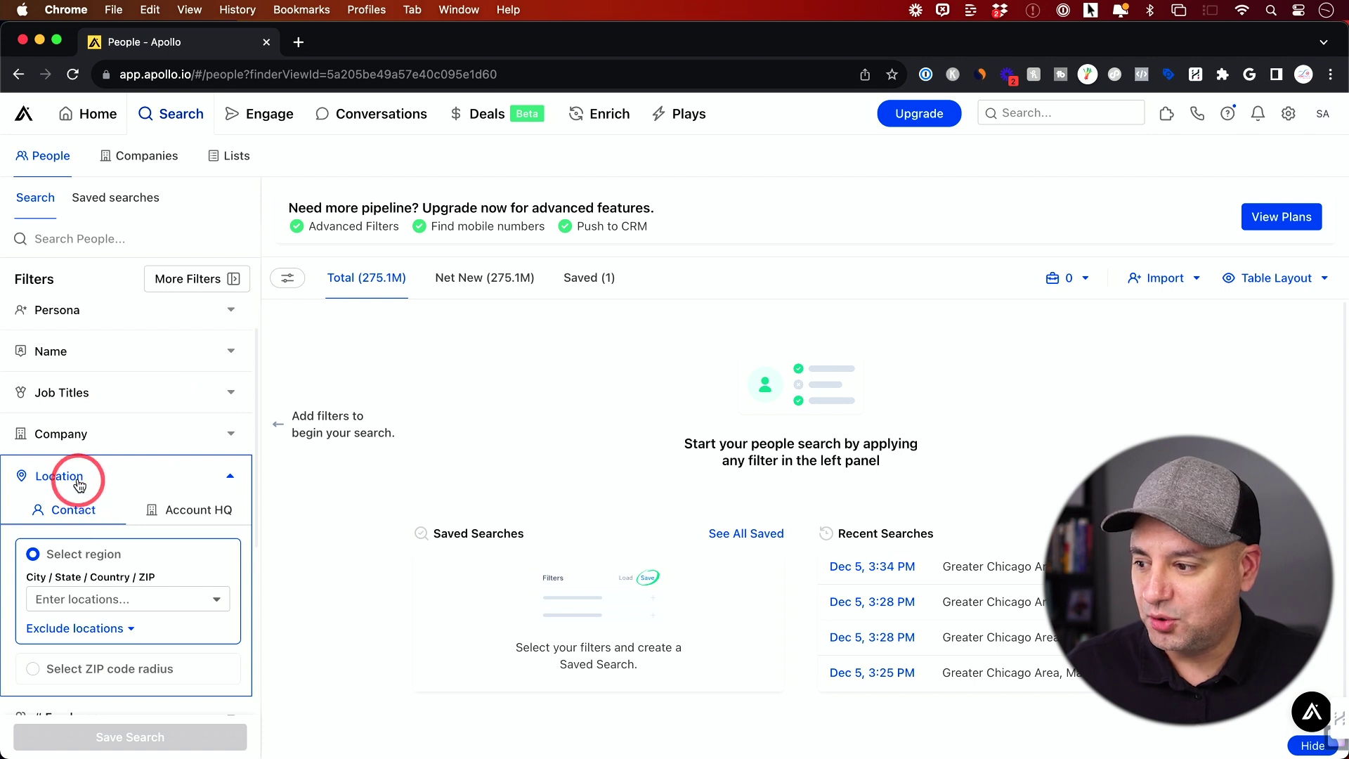
# - Search locations for 'chicago', pick Greater Chicago Area, and collapse the Location filter
pyautogui.click(116, 605)
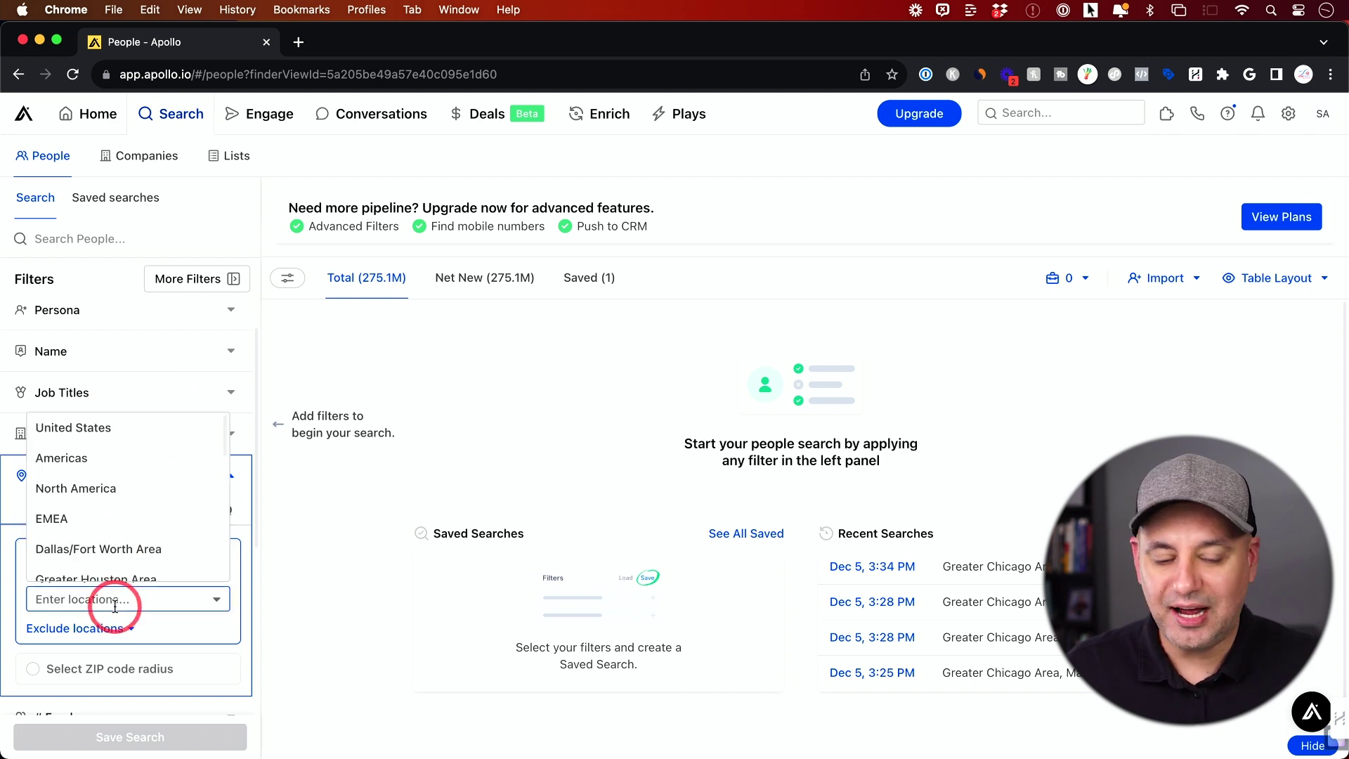
pyautogui.write('chciago')
pyautogui.press('super+a')
pyautogui.write('chicago')
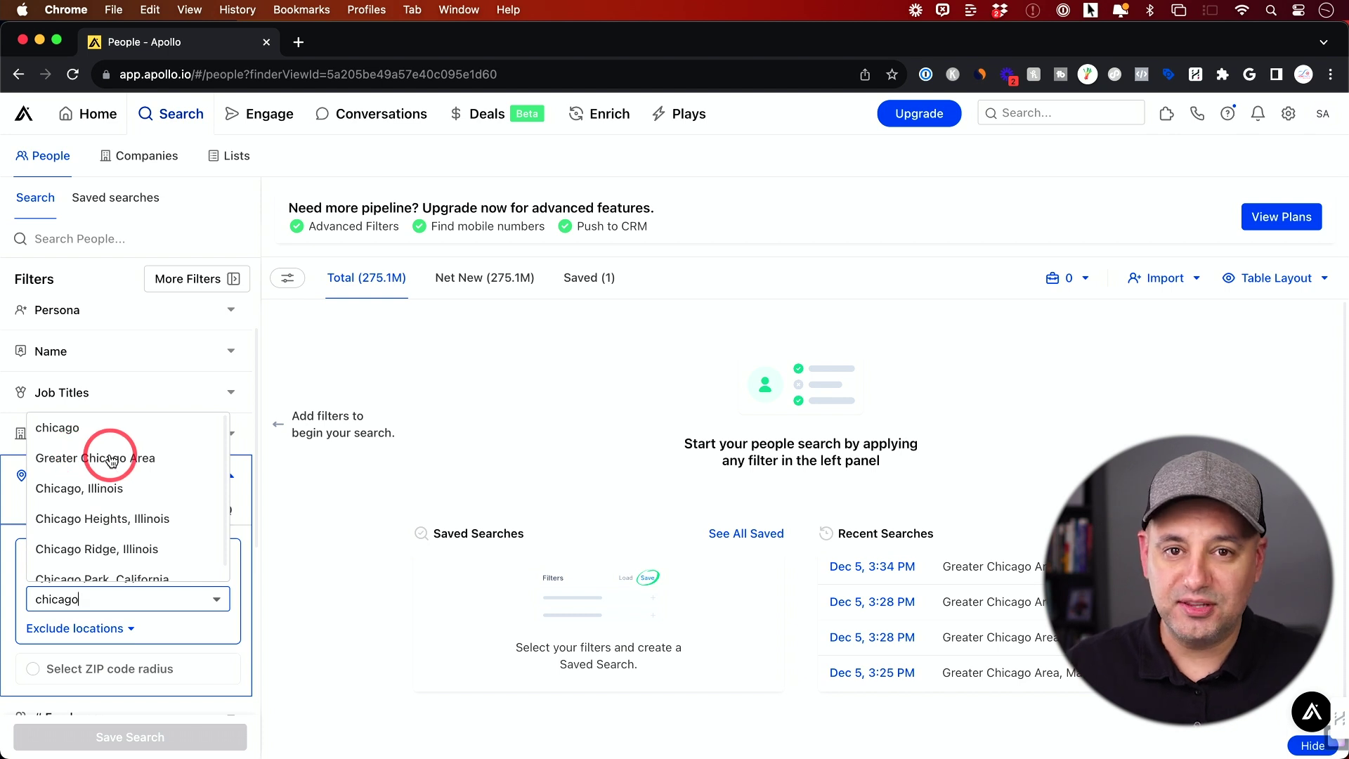
pyautogui.click(111, 461)
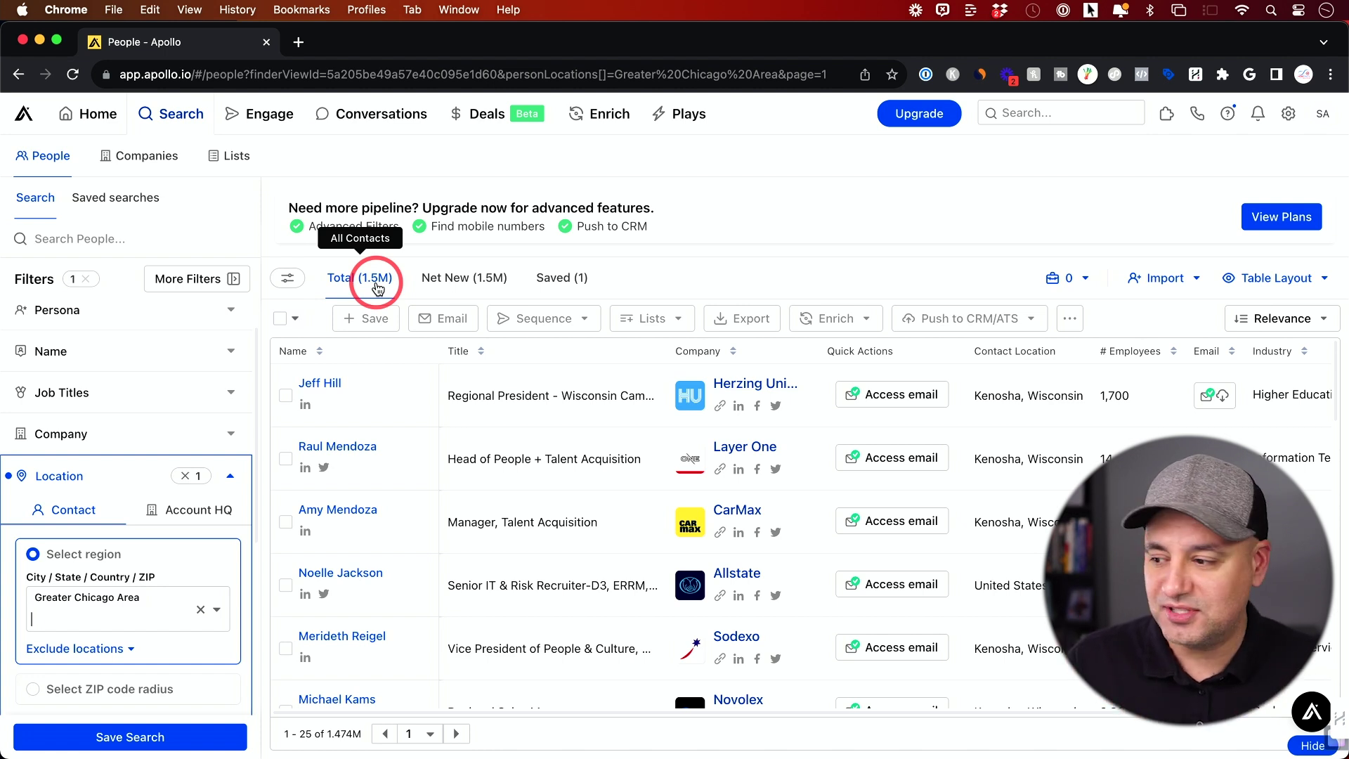
pyautogui.click(232, 476)
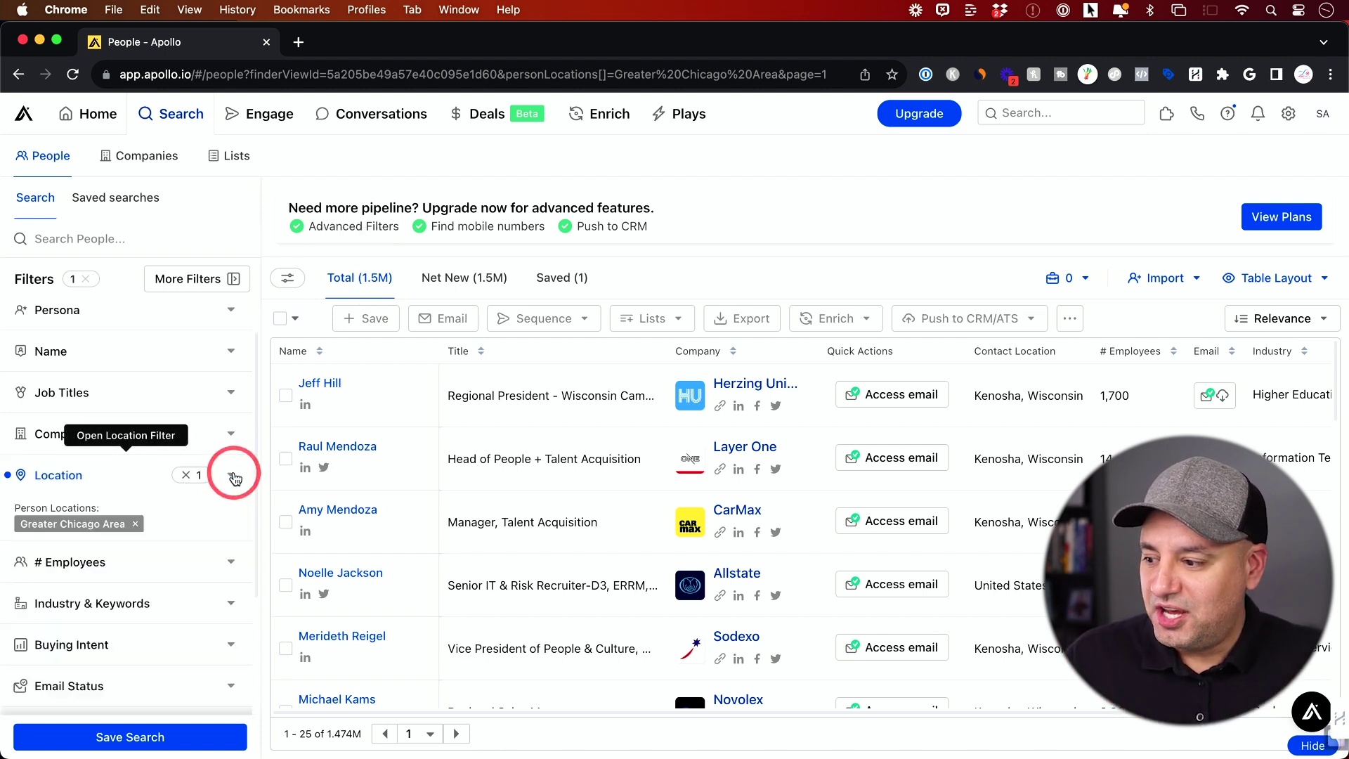
# - Browse the Industry & Keywords industry list, then search it for 'law'
pyautogui.click(137, 602)
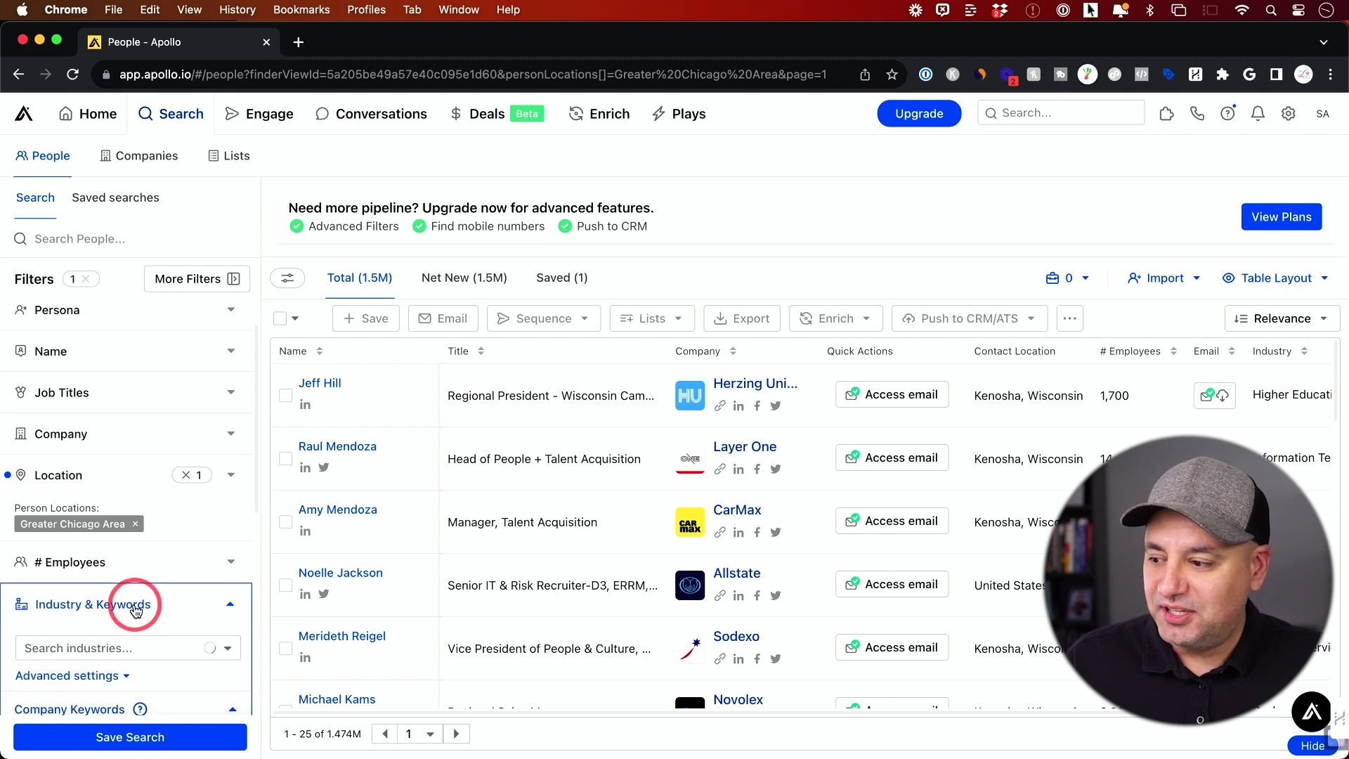
pyautogui.scroll(-3, 165, 595)
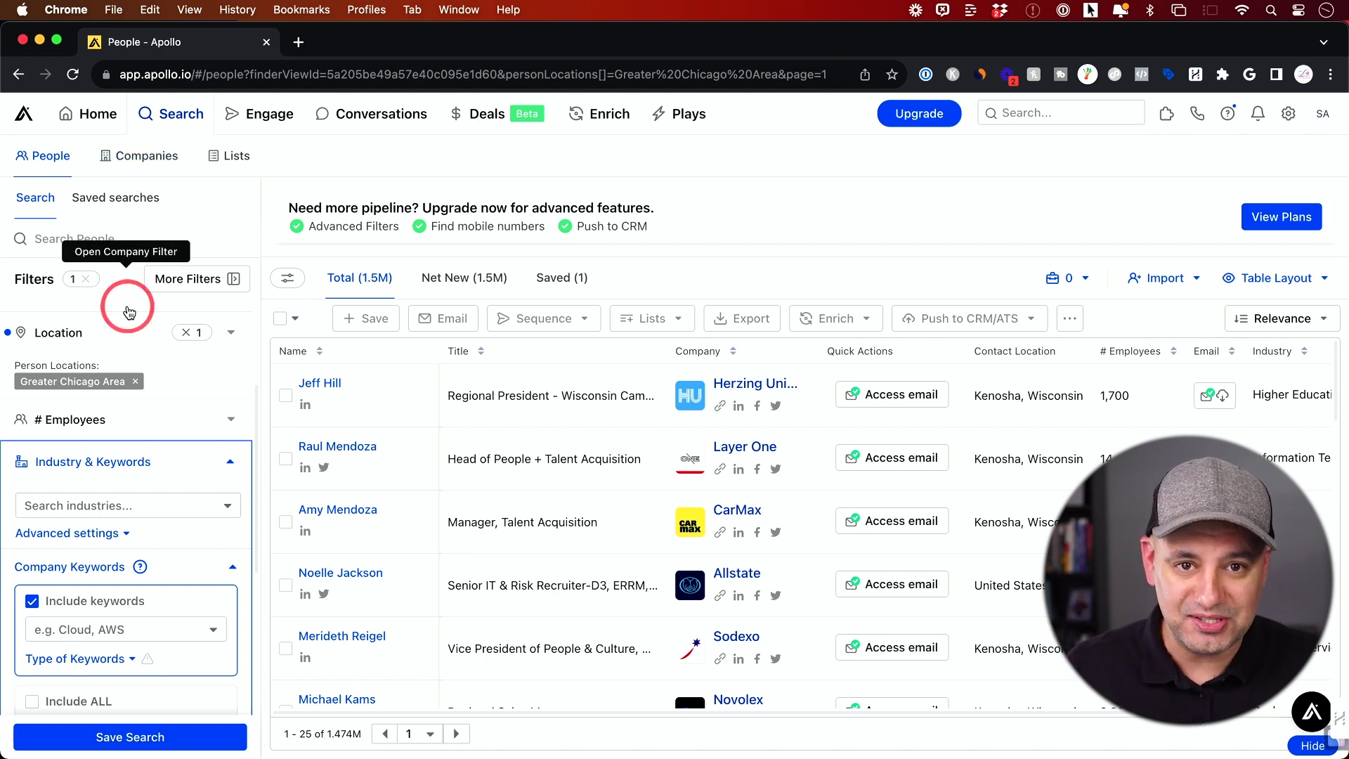
pyautogui.click(225, 511)
pyautogui.scroll(-5, 163, 572)
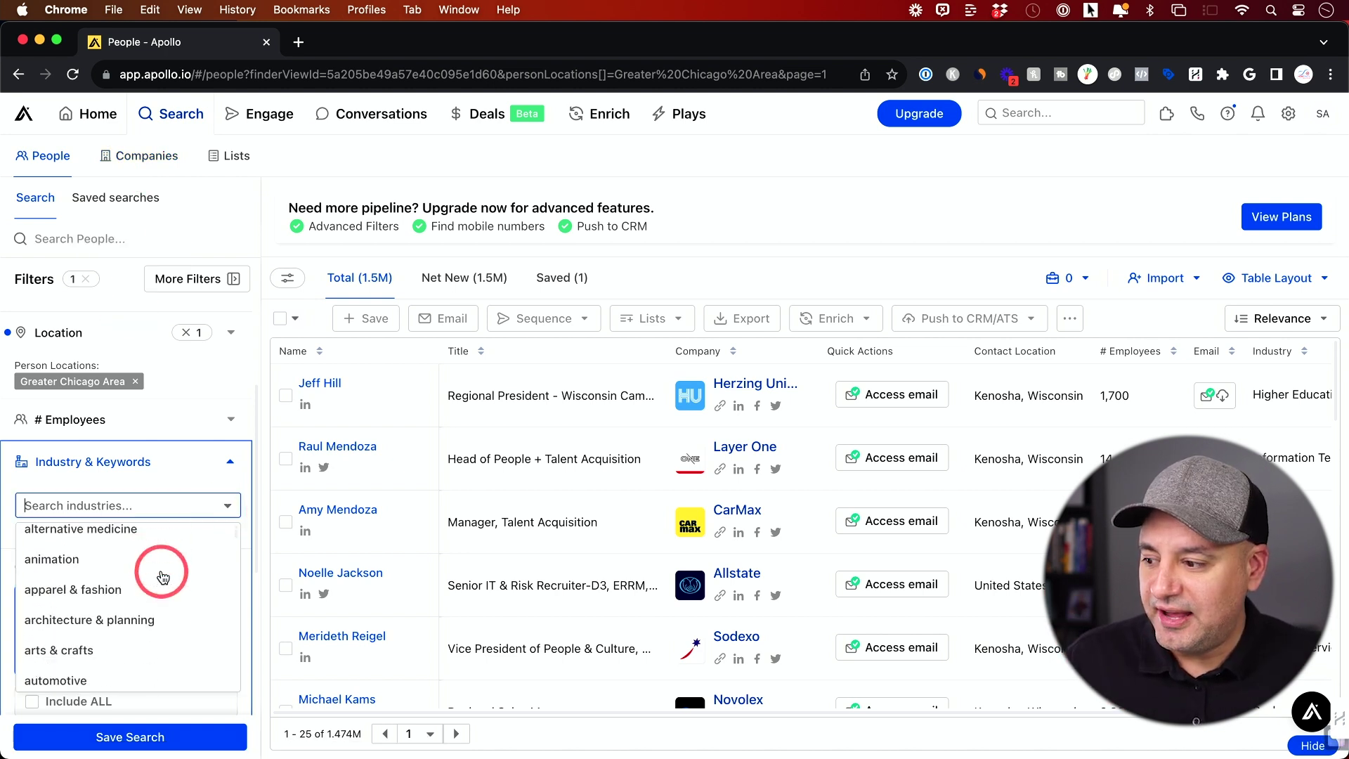
pyautogui.scroll(-3, 163, 577)
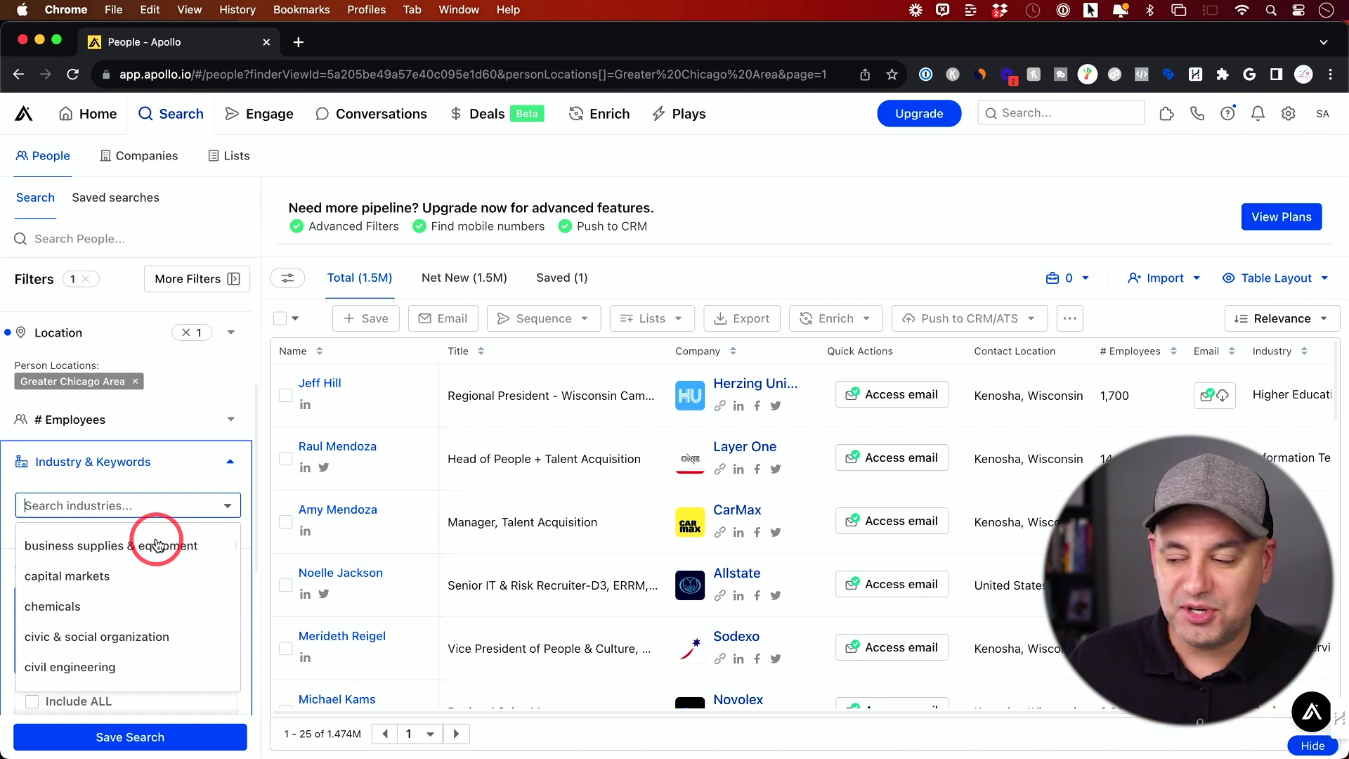
pyautogui.scroll(-1, 168, 559)
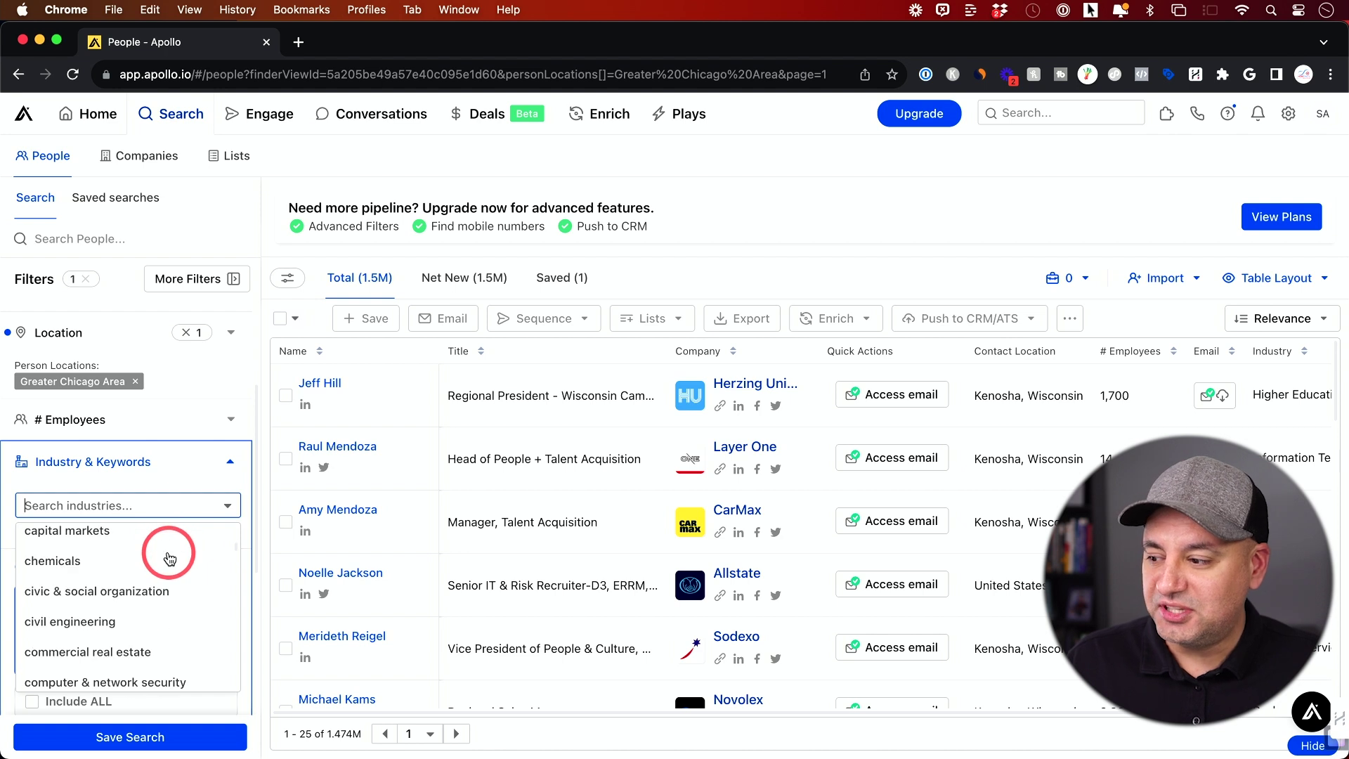
pyautogui.scroll(-1, 161, 555)
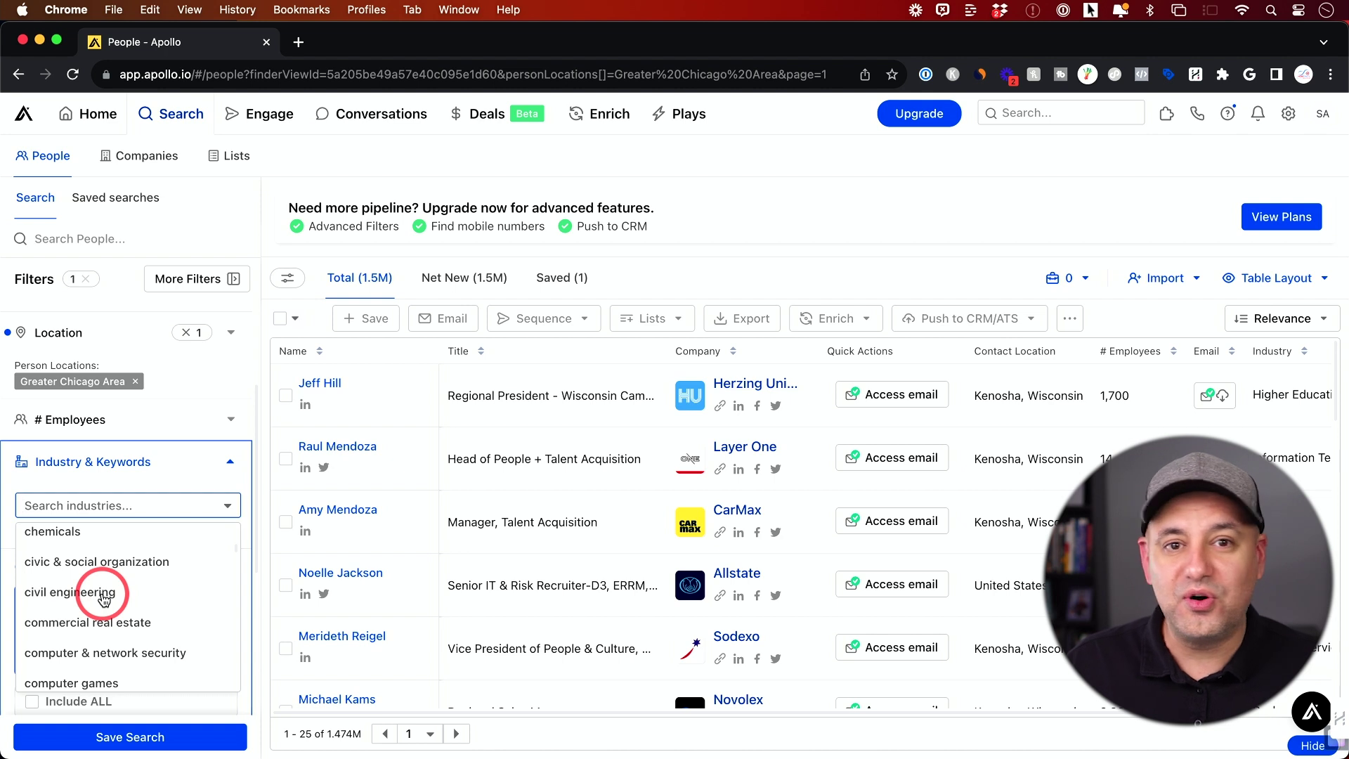
pyautogui.scroll(1, 119, 601)
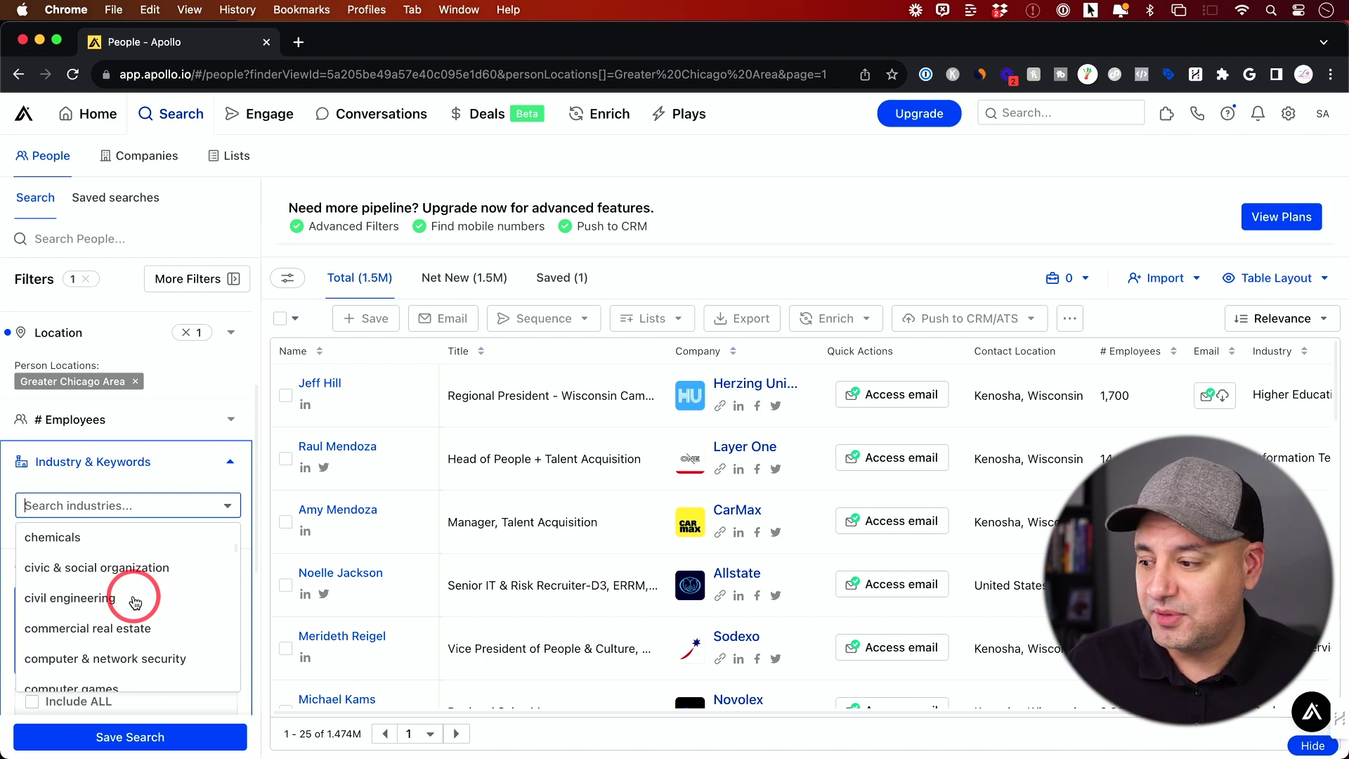
pyautogui.scroll(-6, 134, 602)
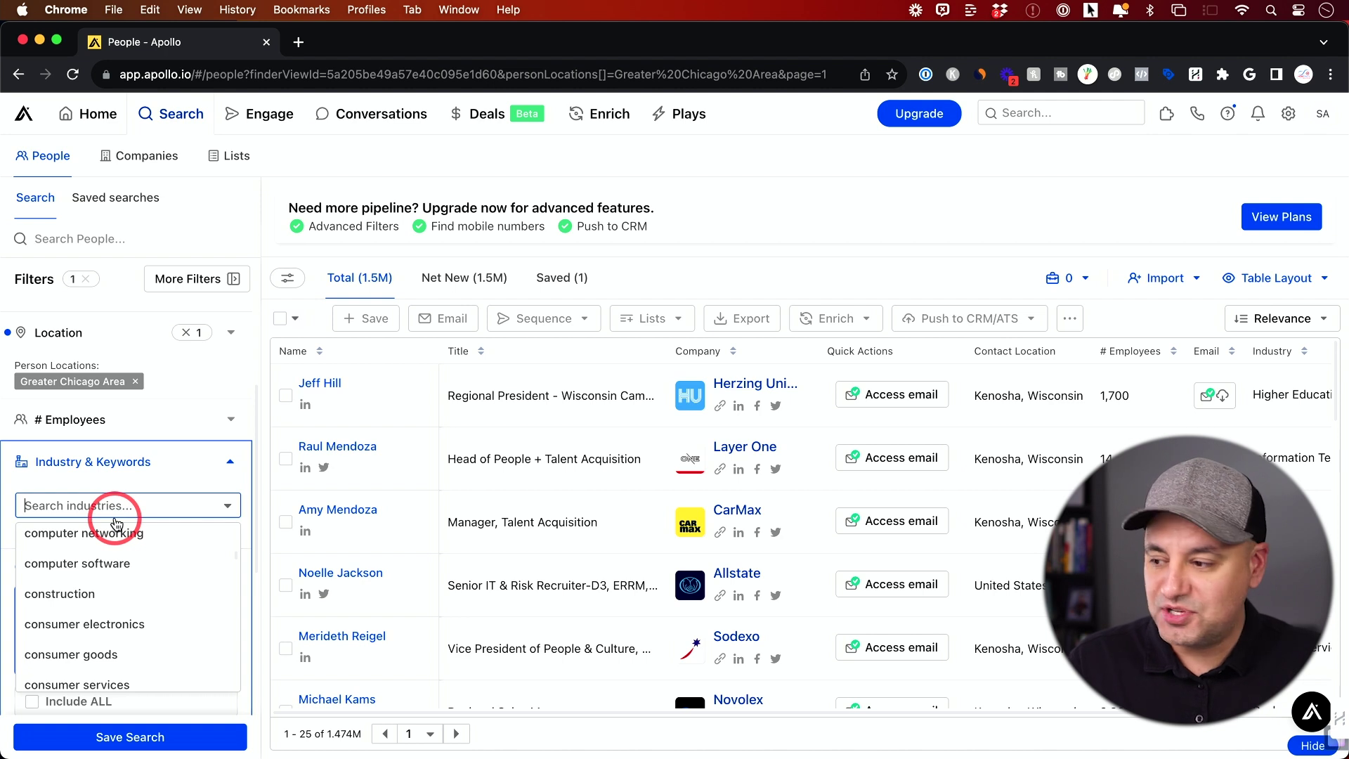
pyautogui.write('law')
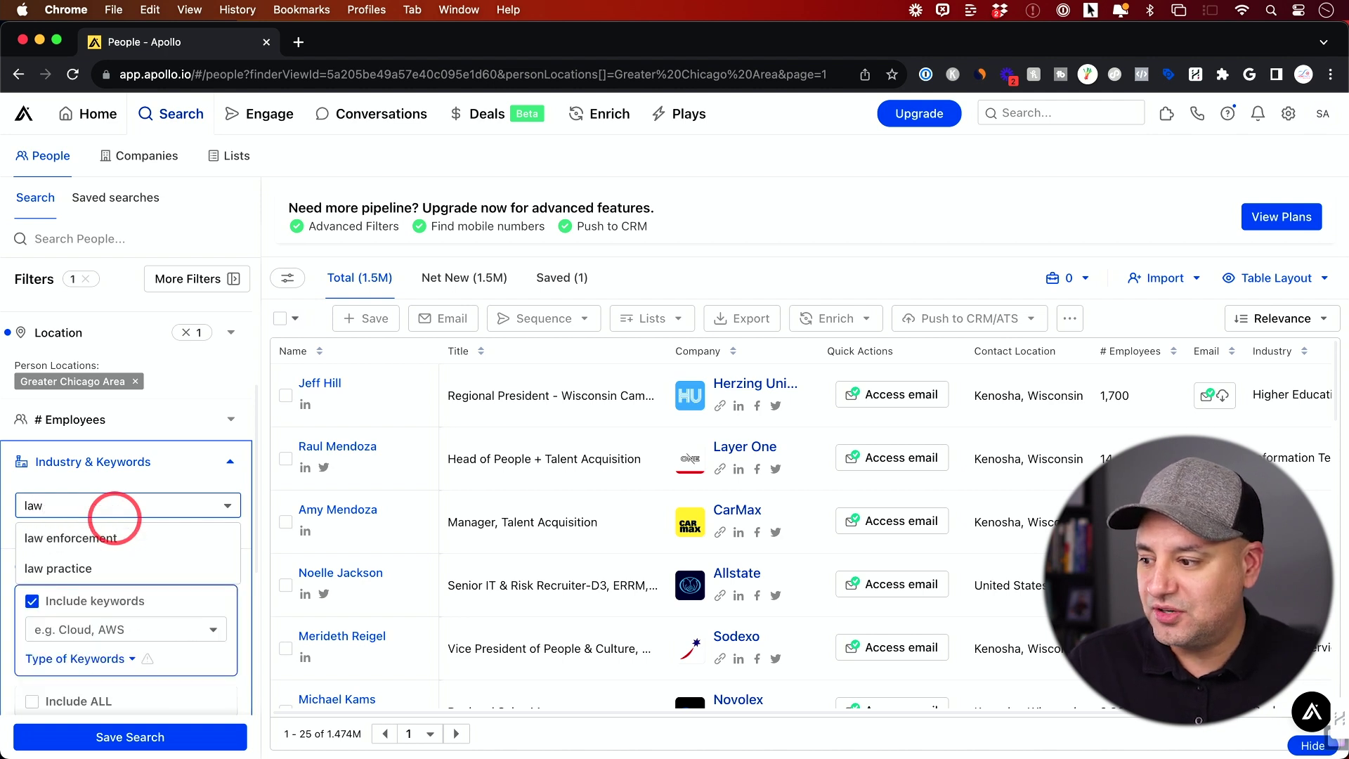
# - Add law practice and legal services industries, narrowing results to 38.5K, then collapse the filter
pyautogui.click(81, 569)
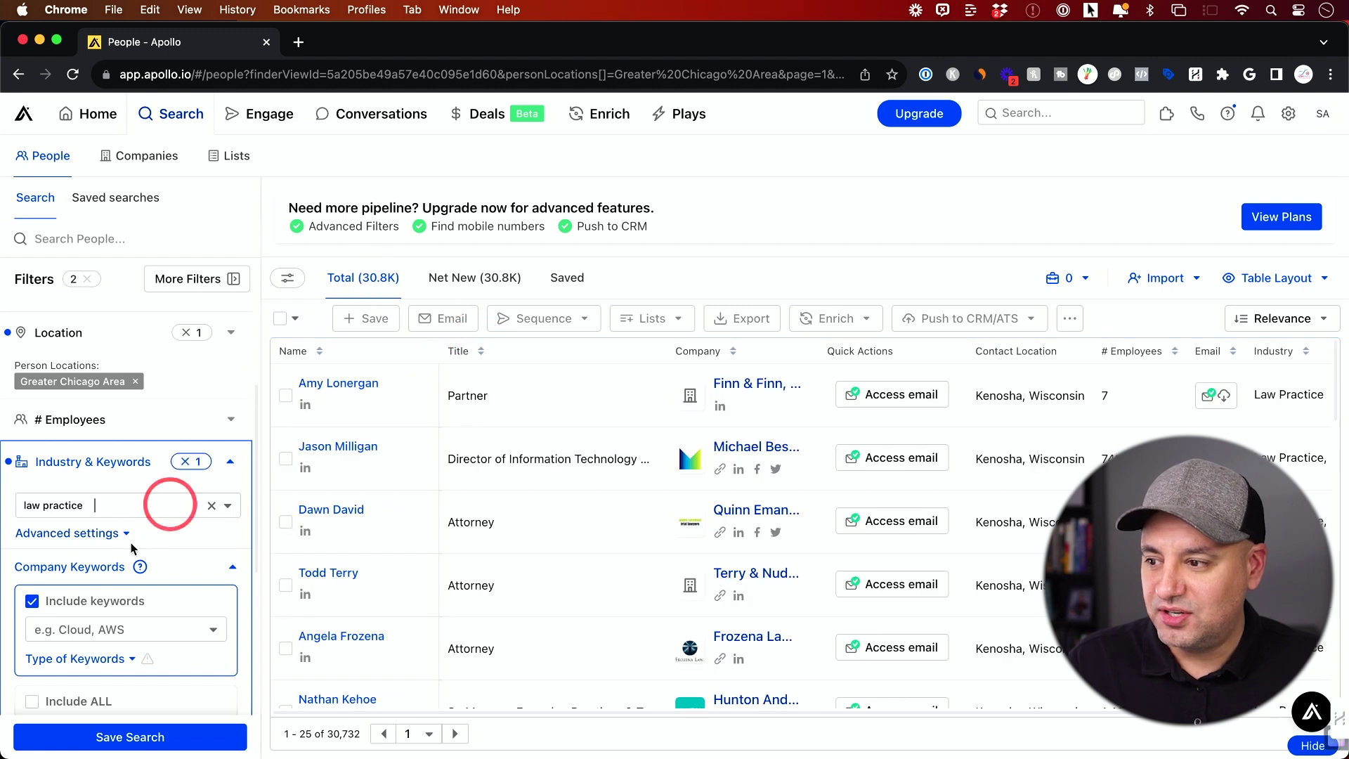
pyautogui.click(133, 511)
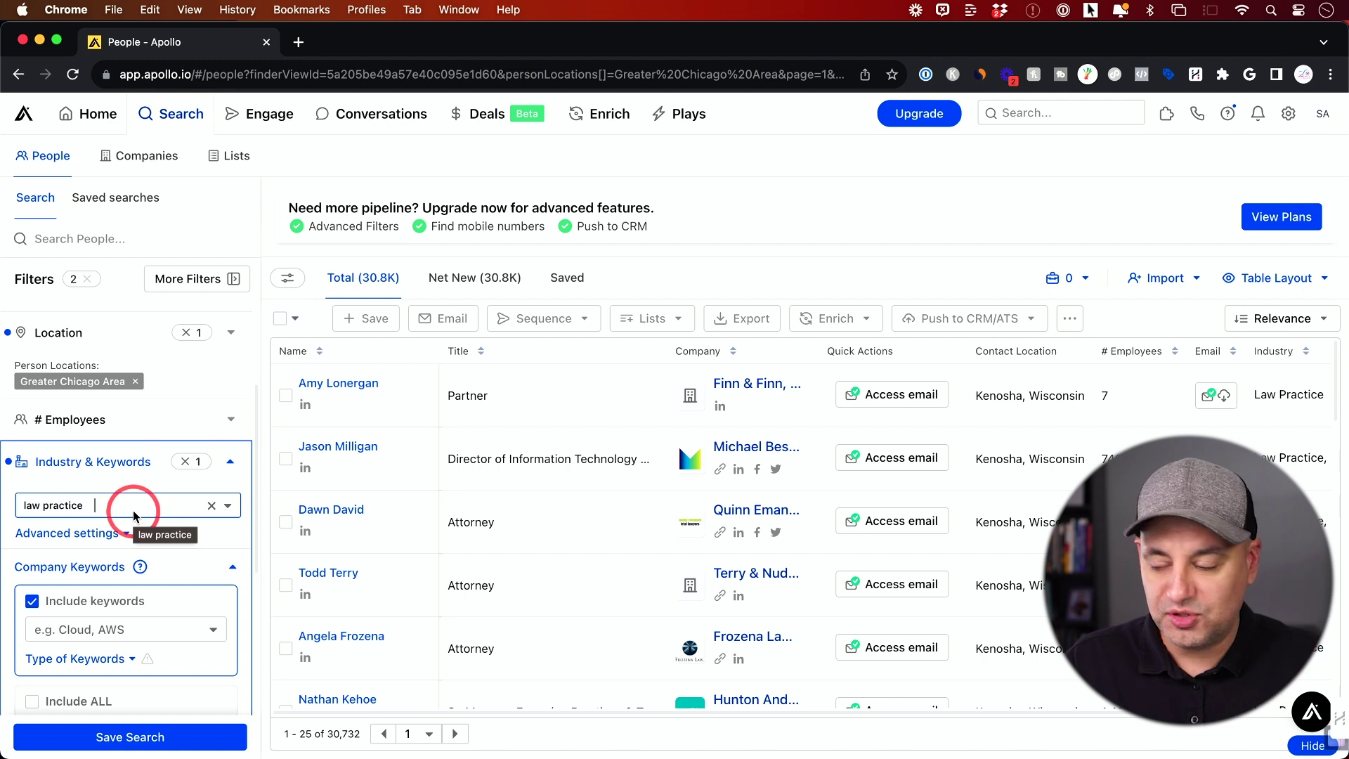
pyautogui.write('legal')
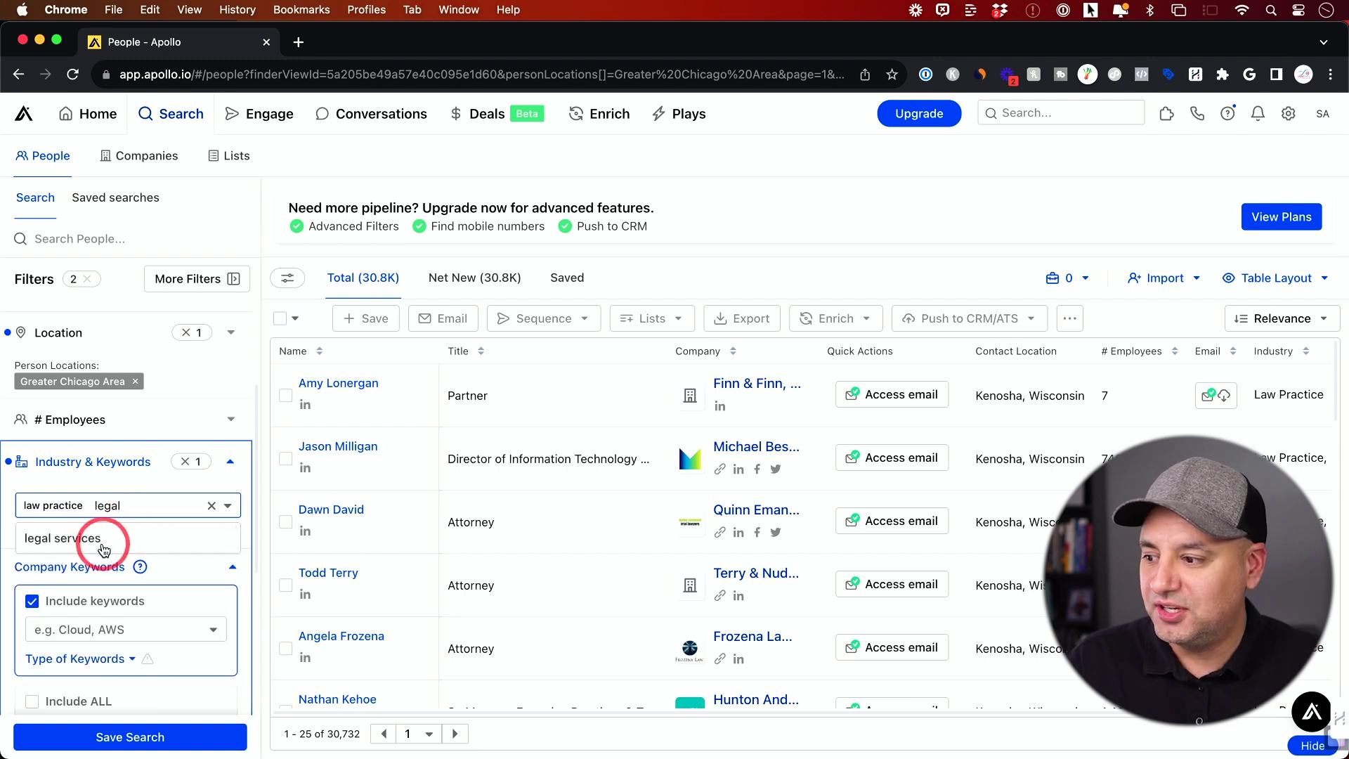
pyautogui.click(101, 542)
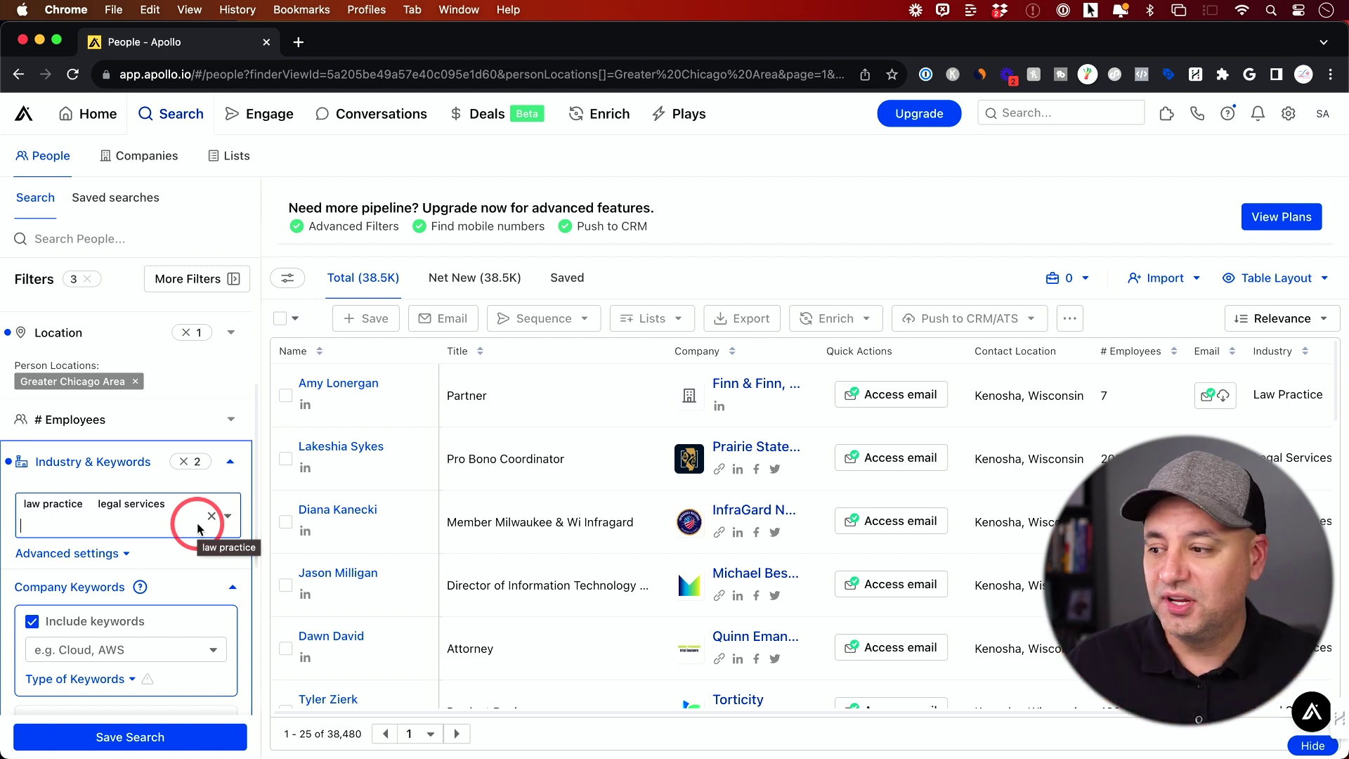
pyautogui.click(231, 461)
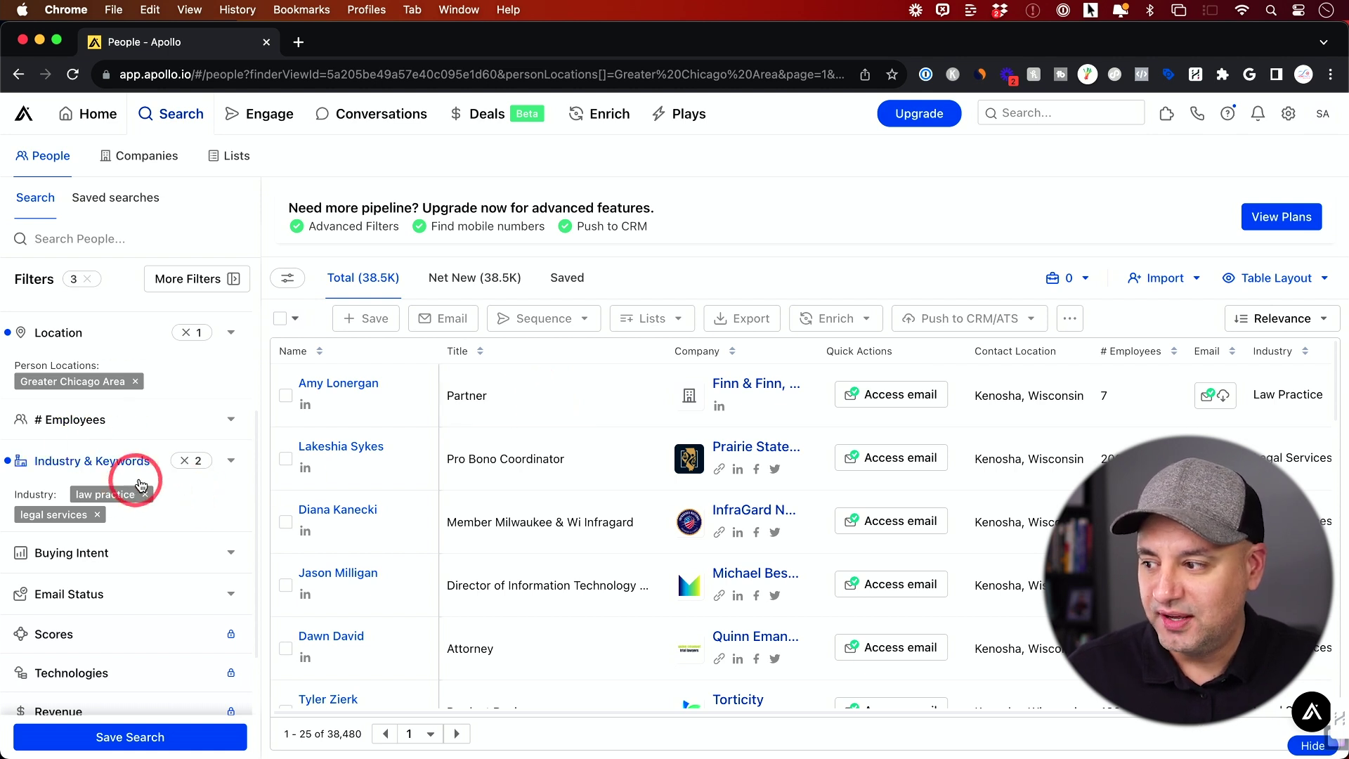
pyautogui.scroll(3, 194, 498)
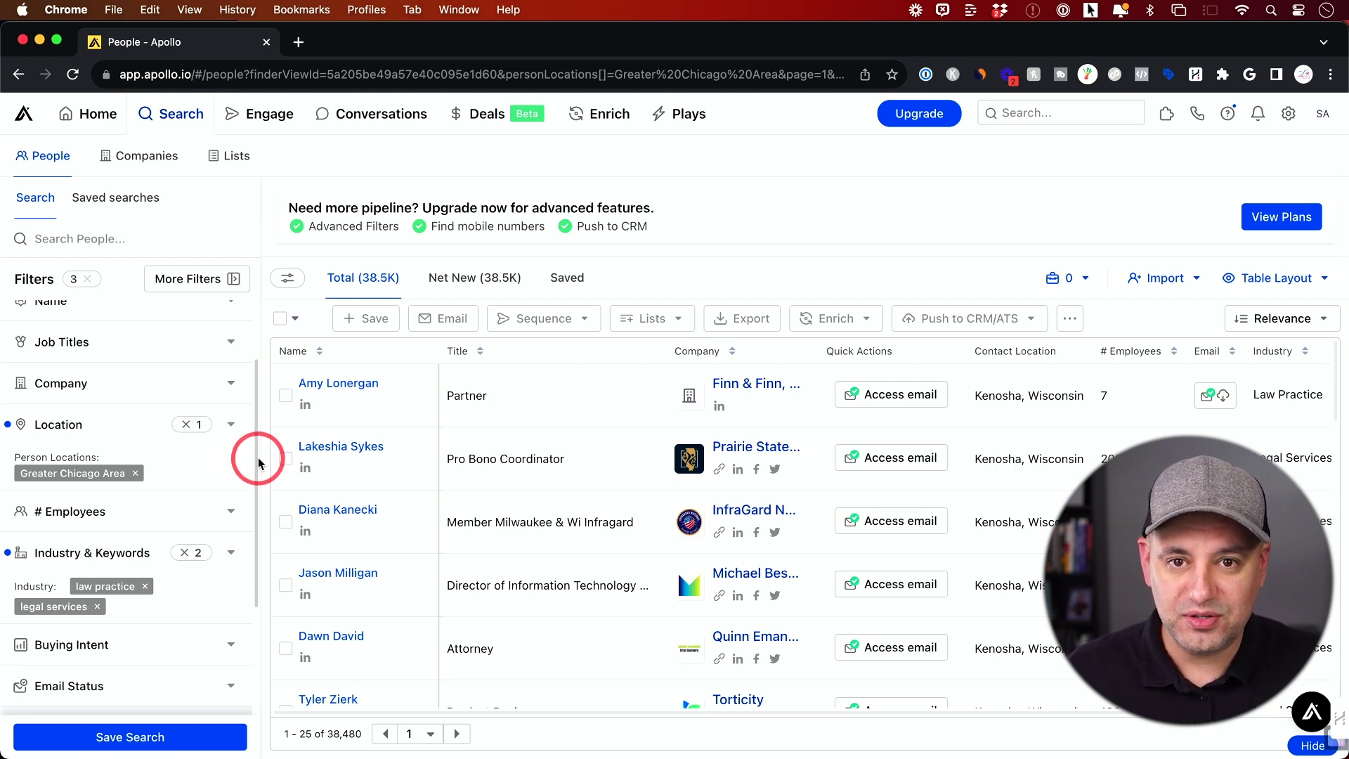
# - Add a 'partner' Job Titles filter, cutting results to 6.9K contacts
pyautogui.click(85, 358)
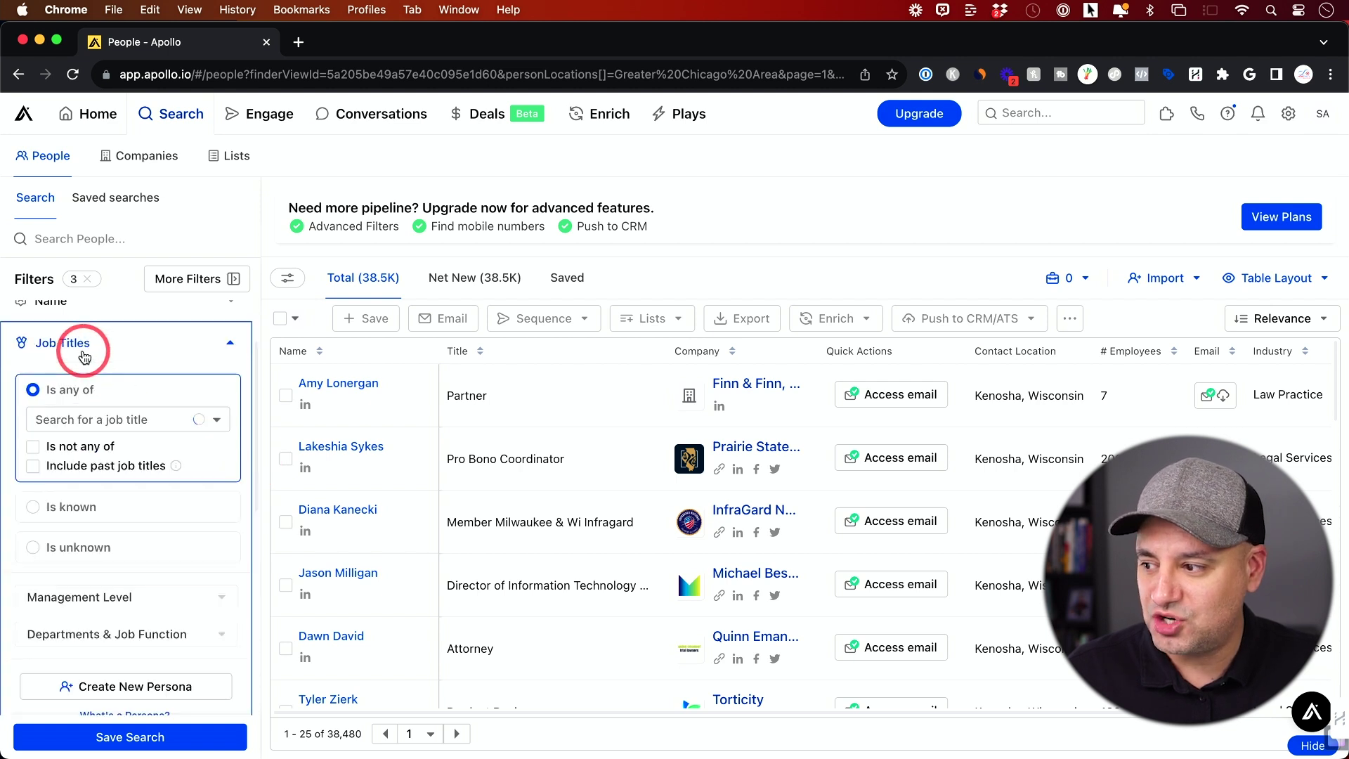
pyautogui.click(102, 421)
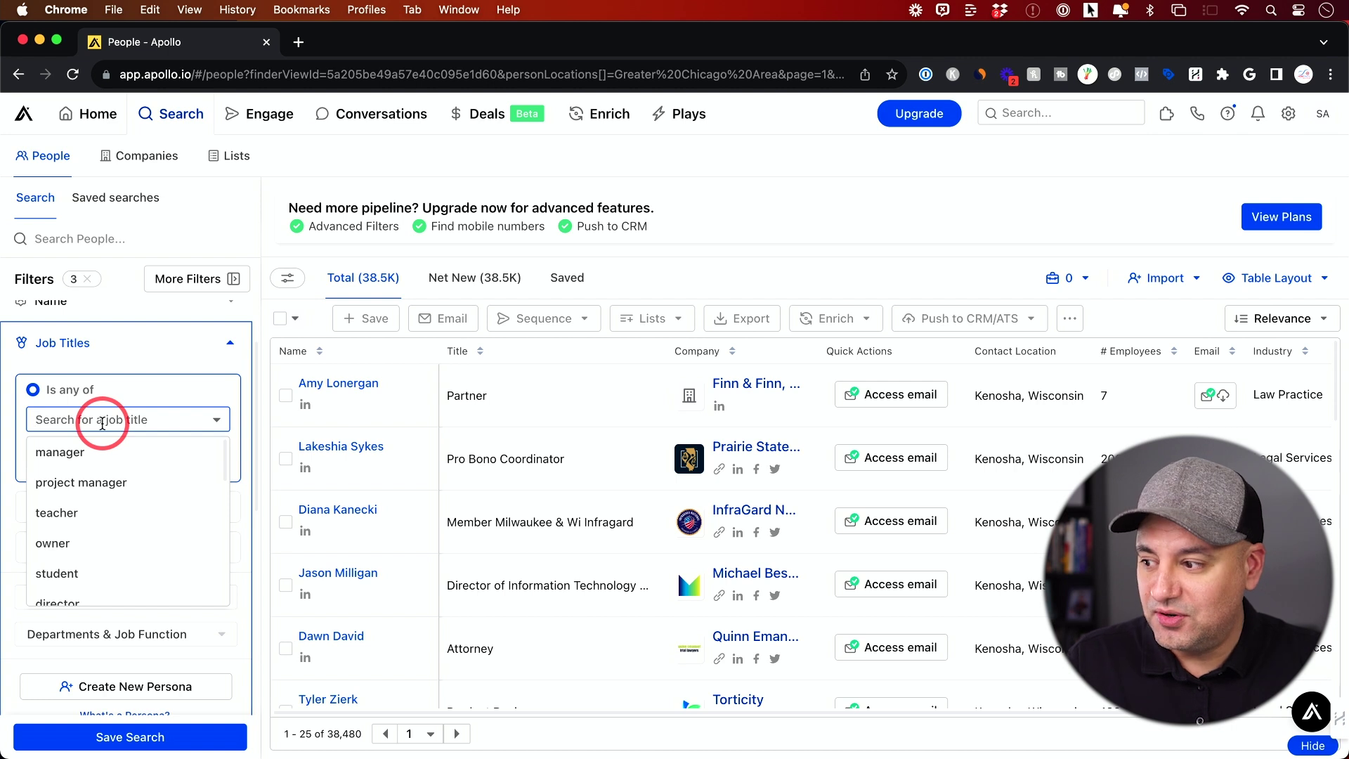
pyautogui.write('partner')
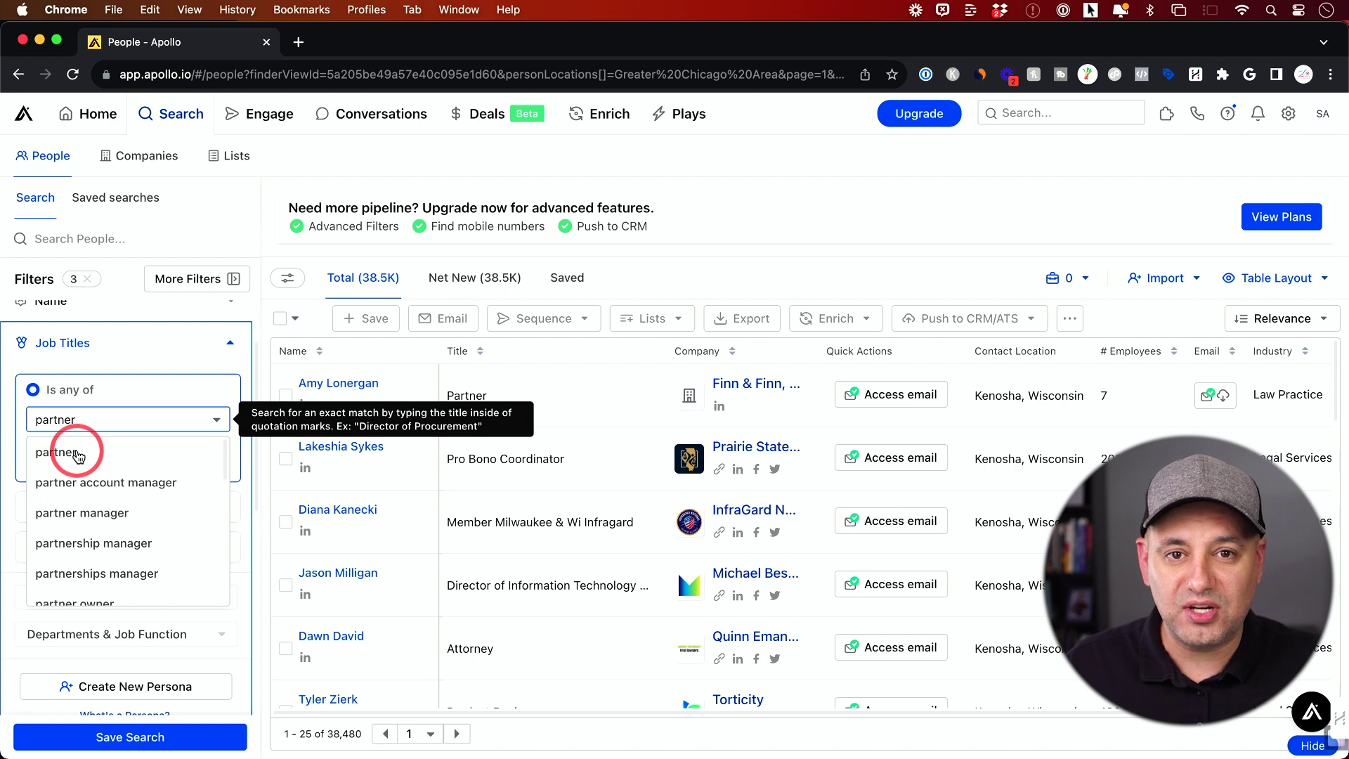
pyautogui.click(79, 458)
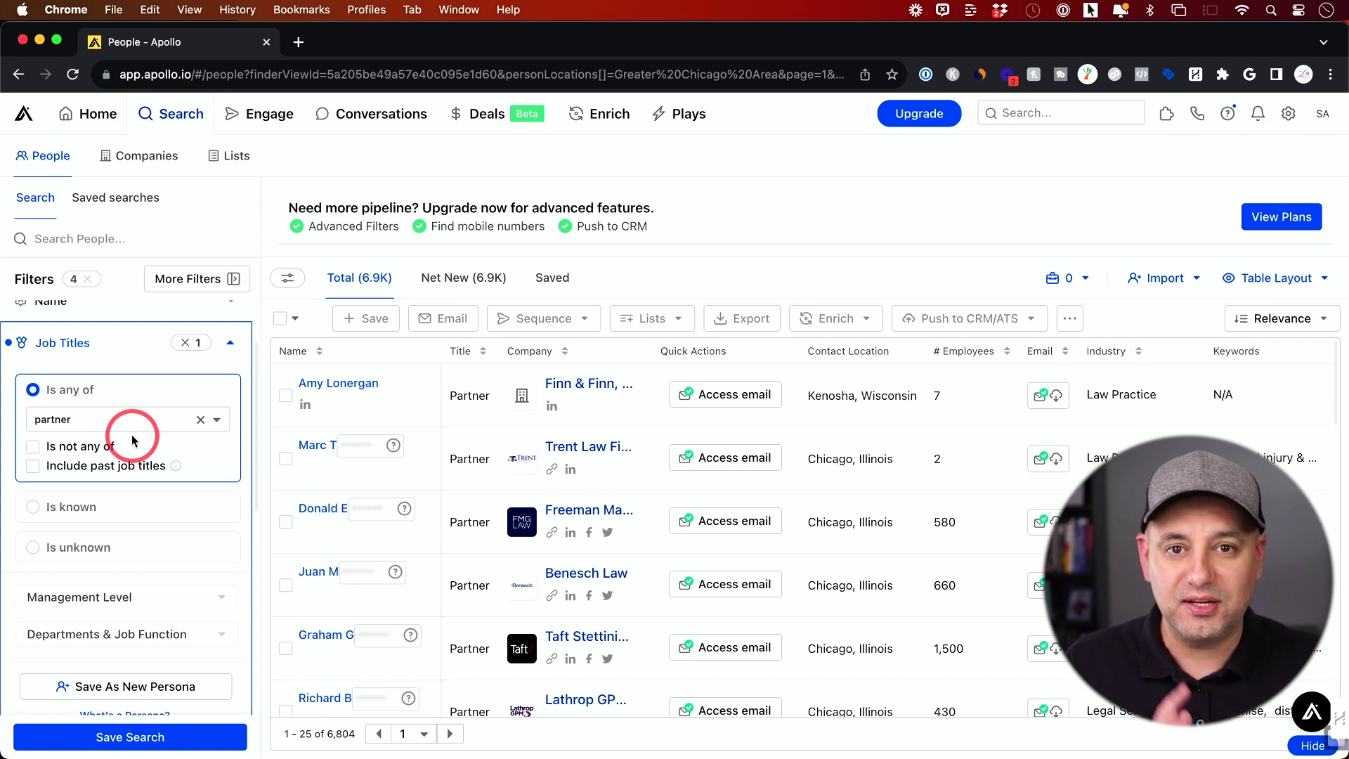
pyautogui.moveTo(92, 430)
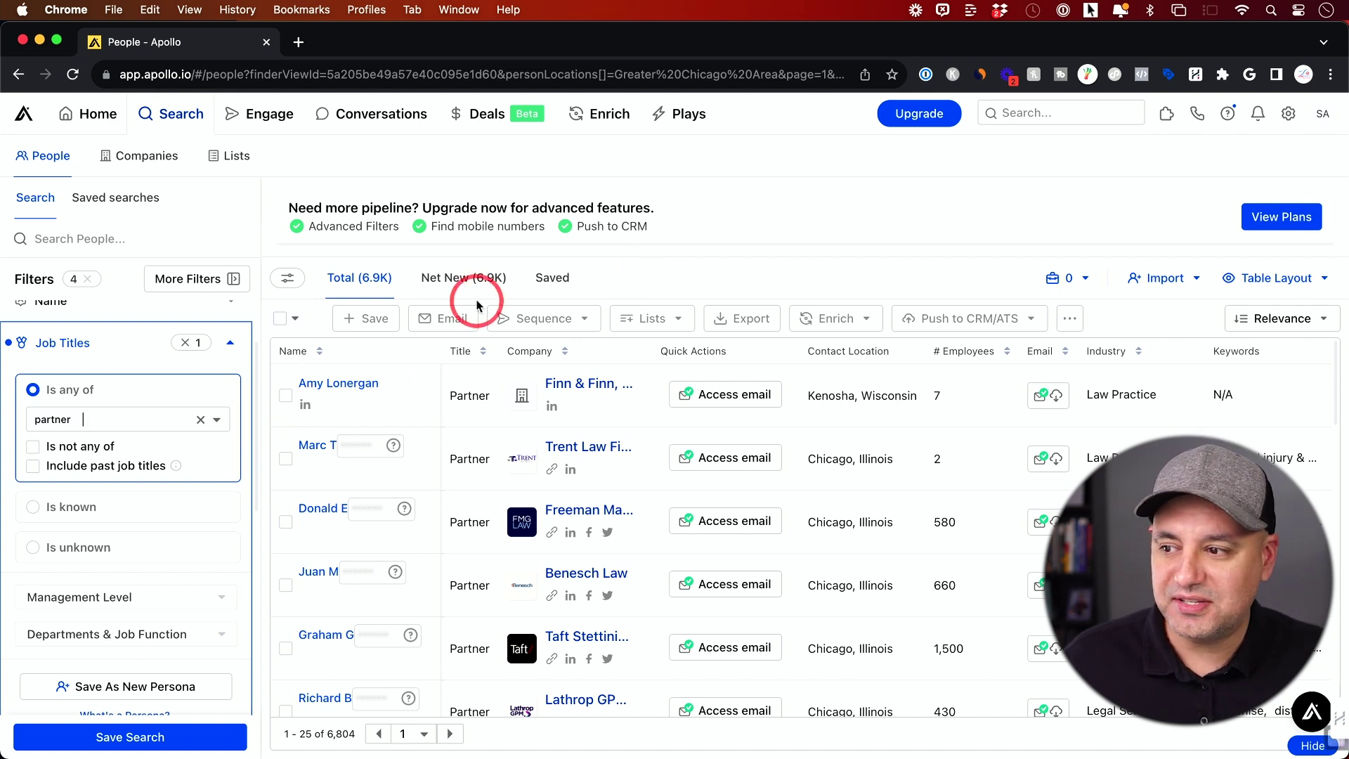
pyautogui.scroll(2, 205, 368)
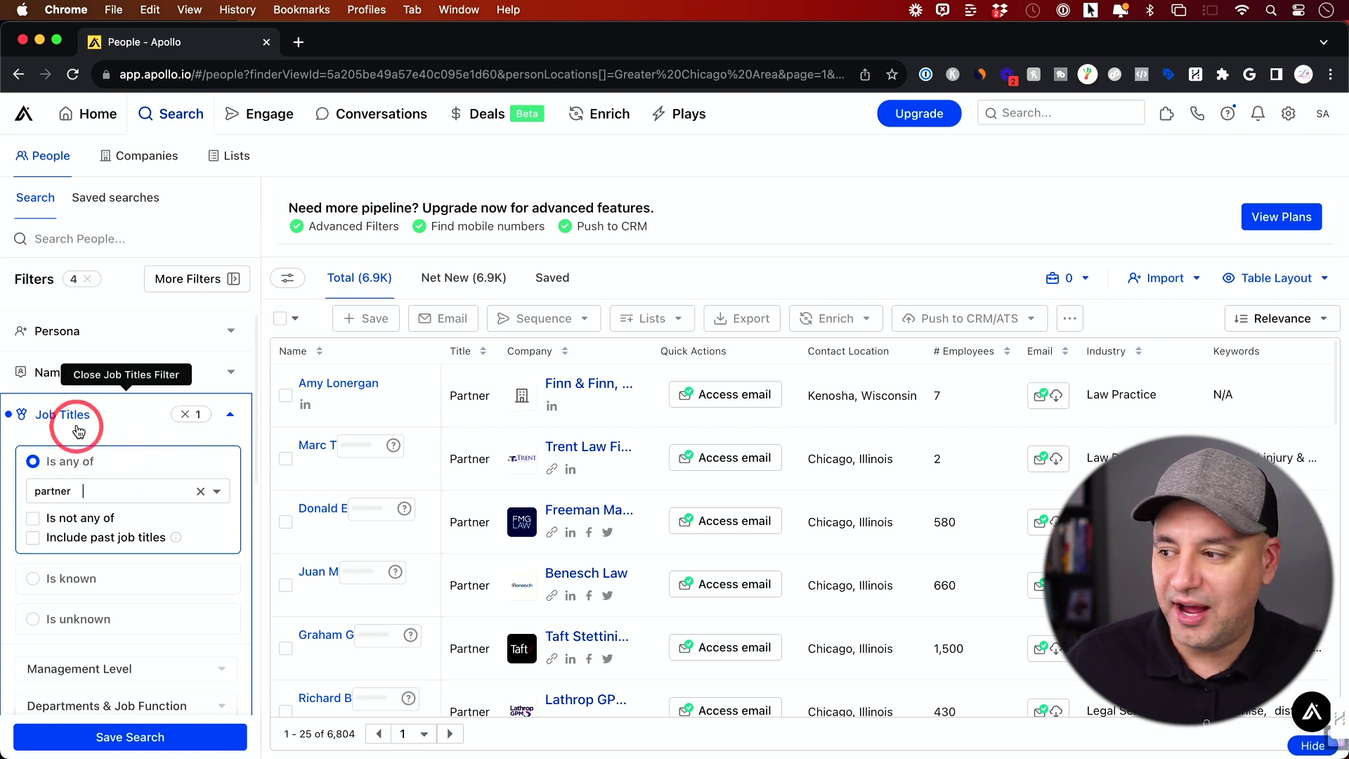
pyautogui.click(64, 339)
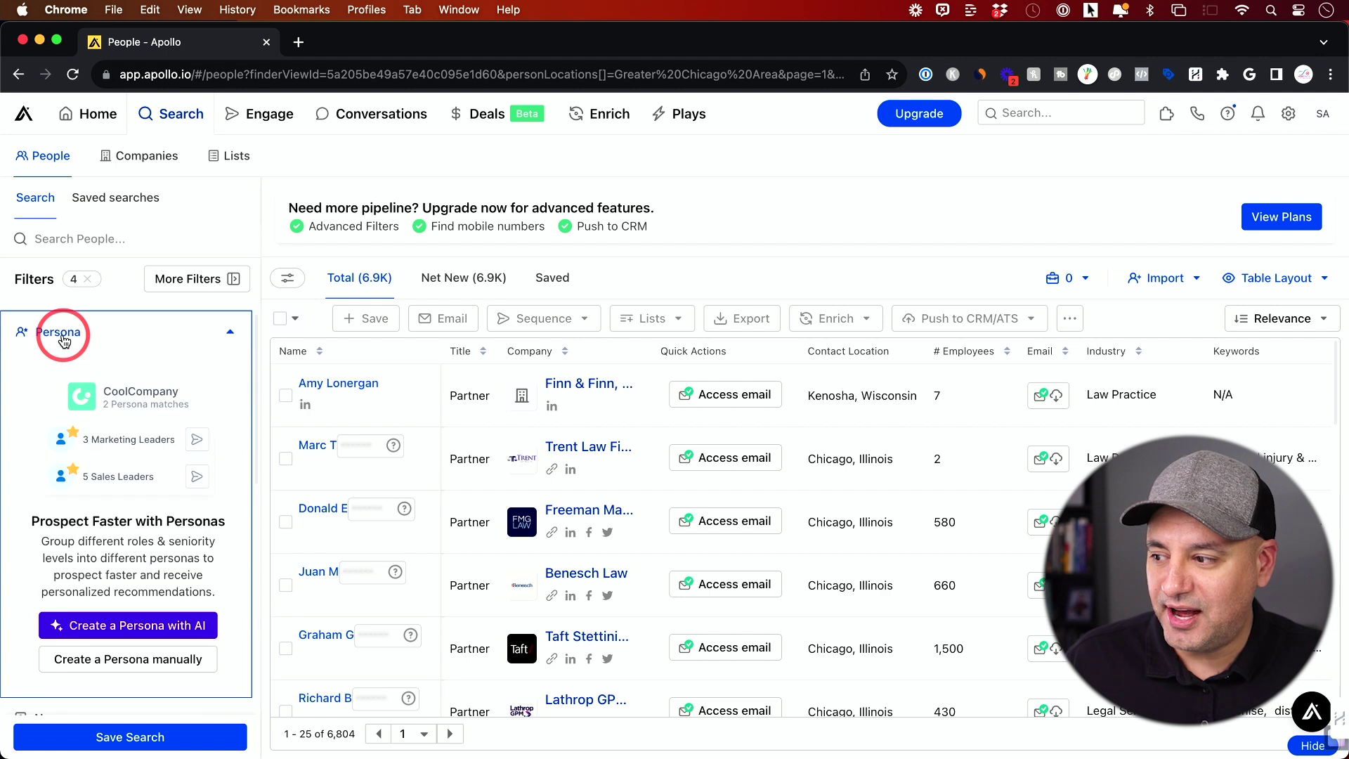
# - Create a persona with AI and confirm the detected company details
pyautogui.click(107, 625)
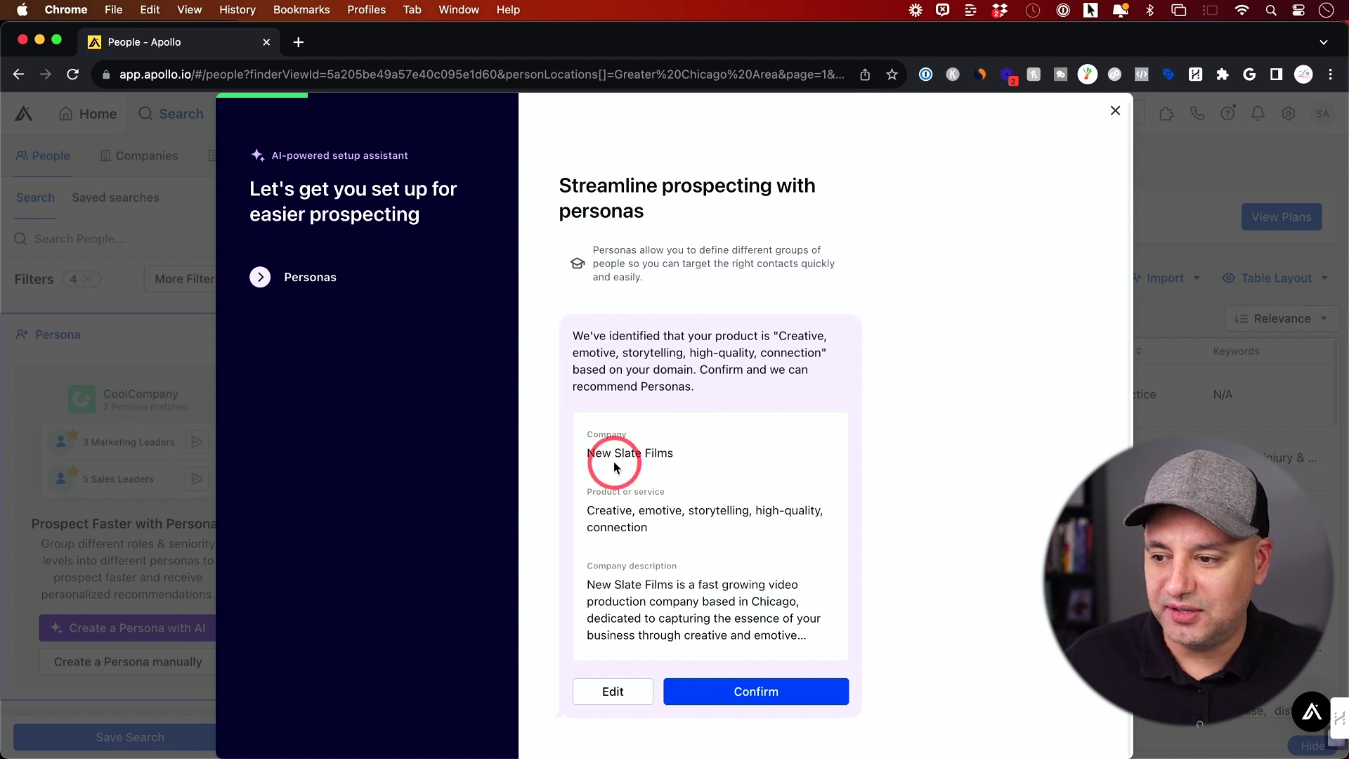
pyautogui.click(746, 695)
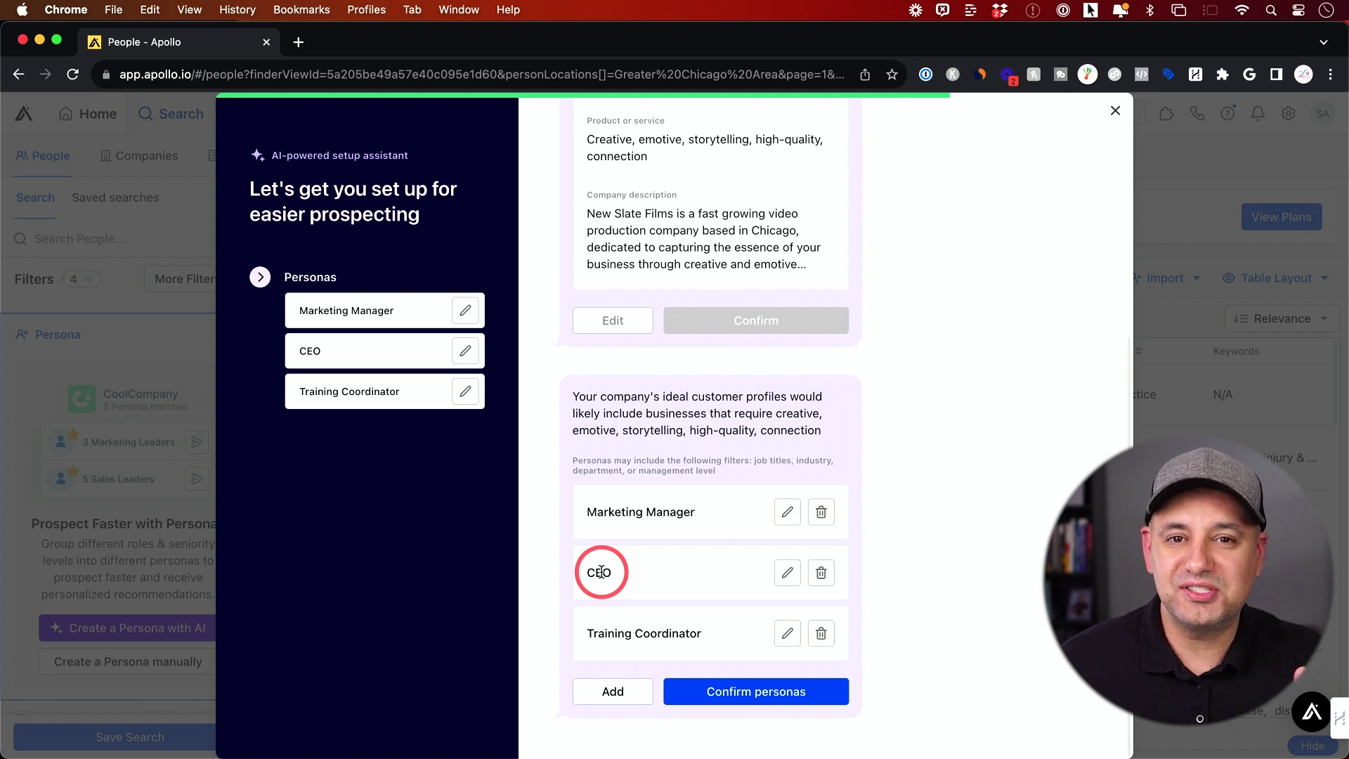
# - Exit the persona assistant with Finish later, collapse Persona, and review the applied filters
pyautogui.click(1115, 110)
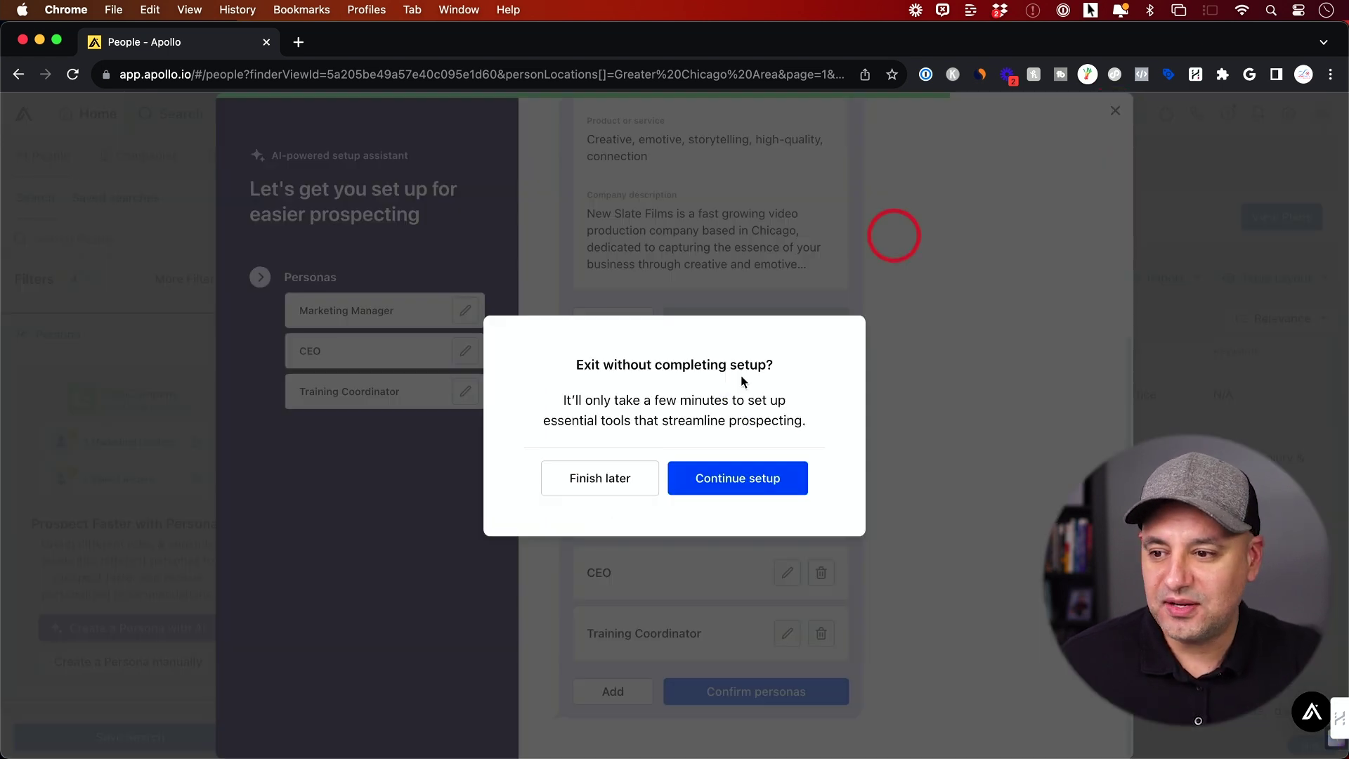
pyautogui.click(615, 480)
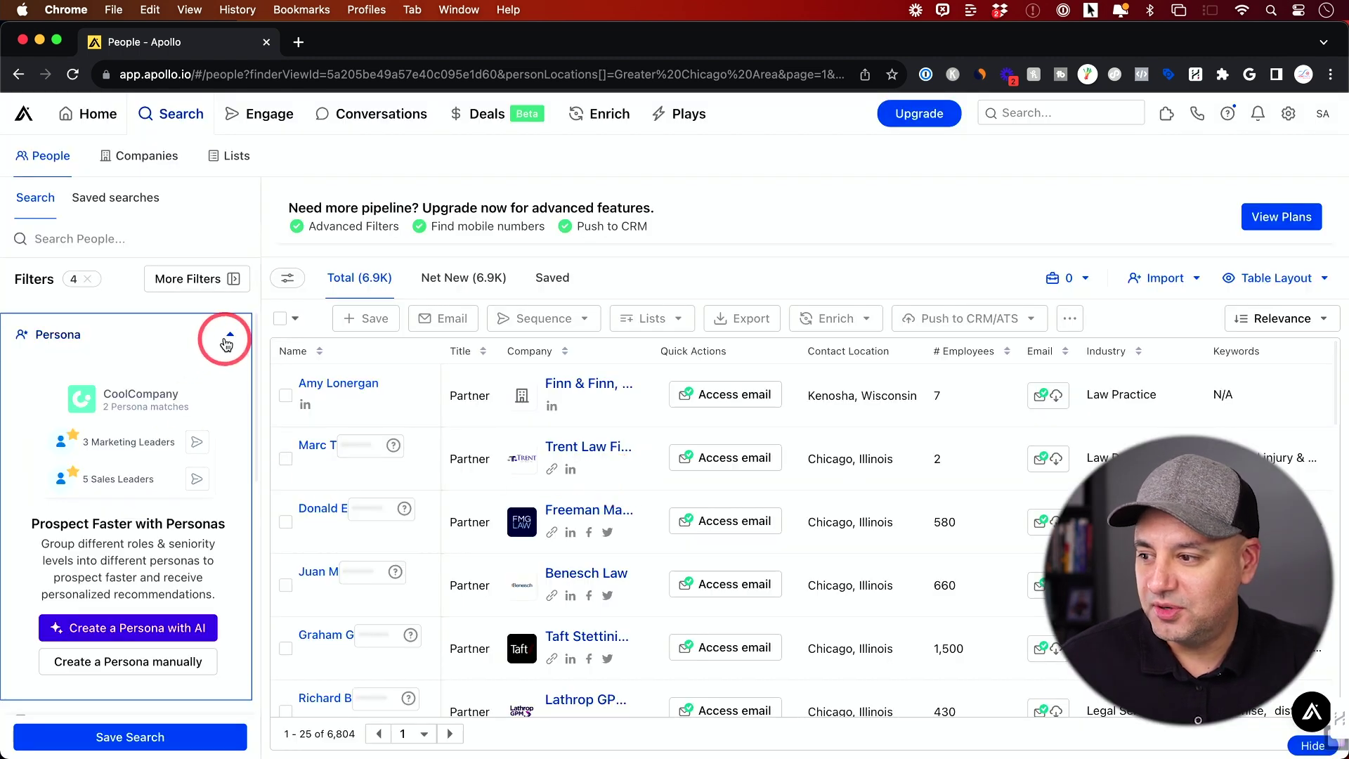
pyautogui.click(222, 351)
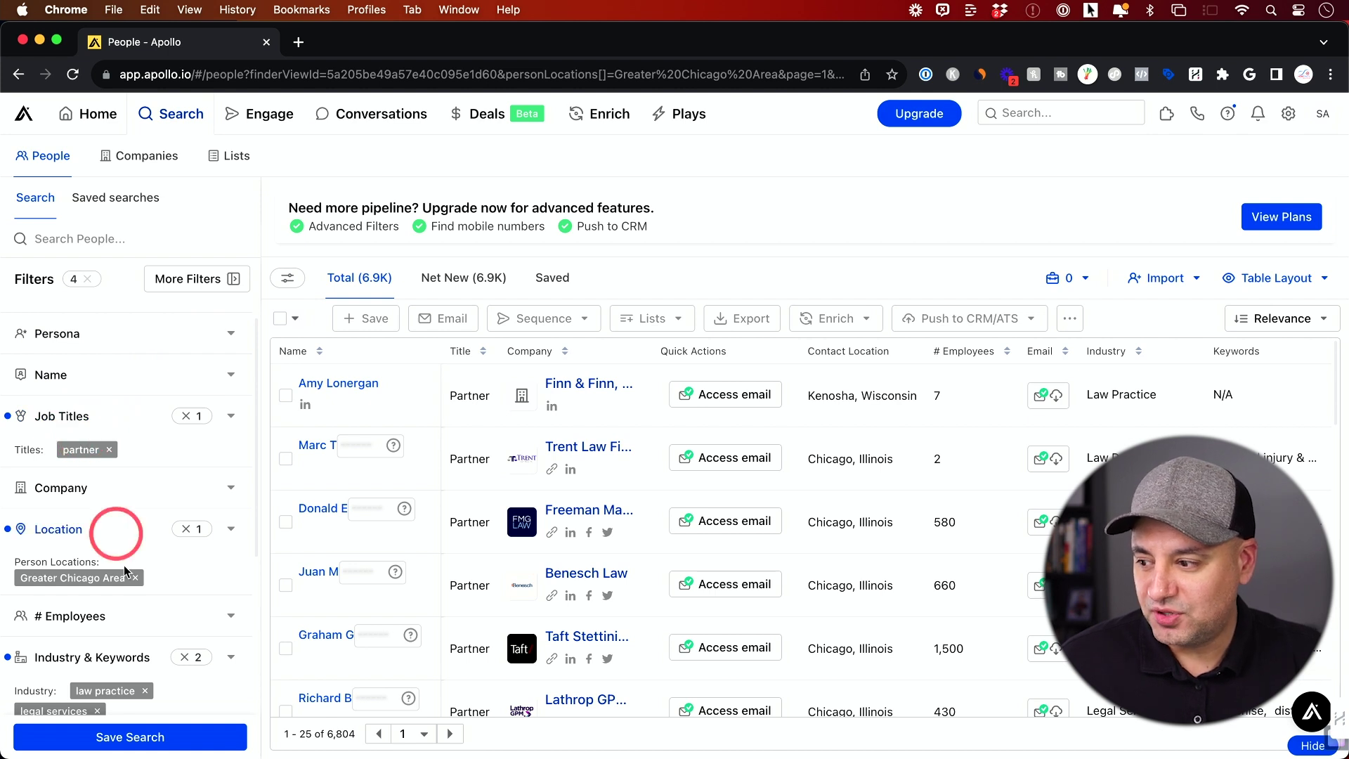
pyautogui.scroll(-2, 140, 562)
pyautogui.scroll(3, 120, 446)
pyautogui.scroll(-4, 141, 457)
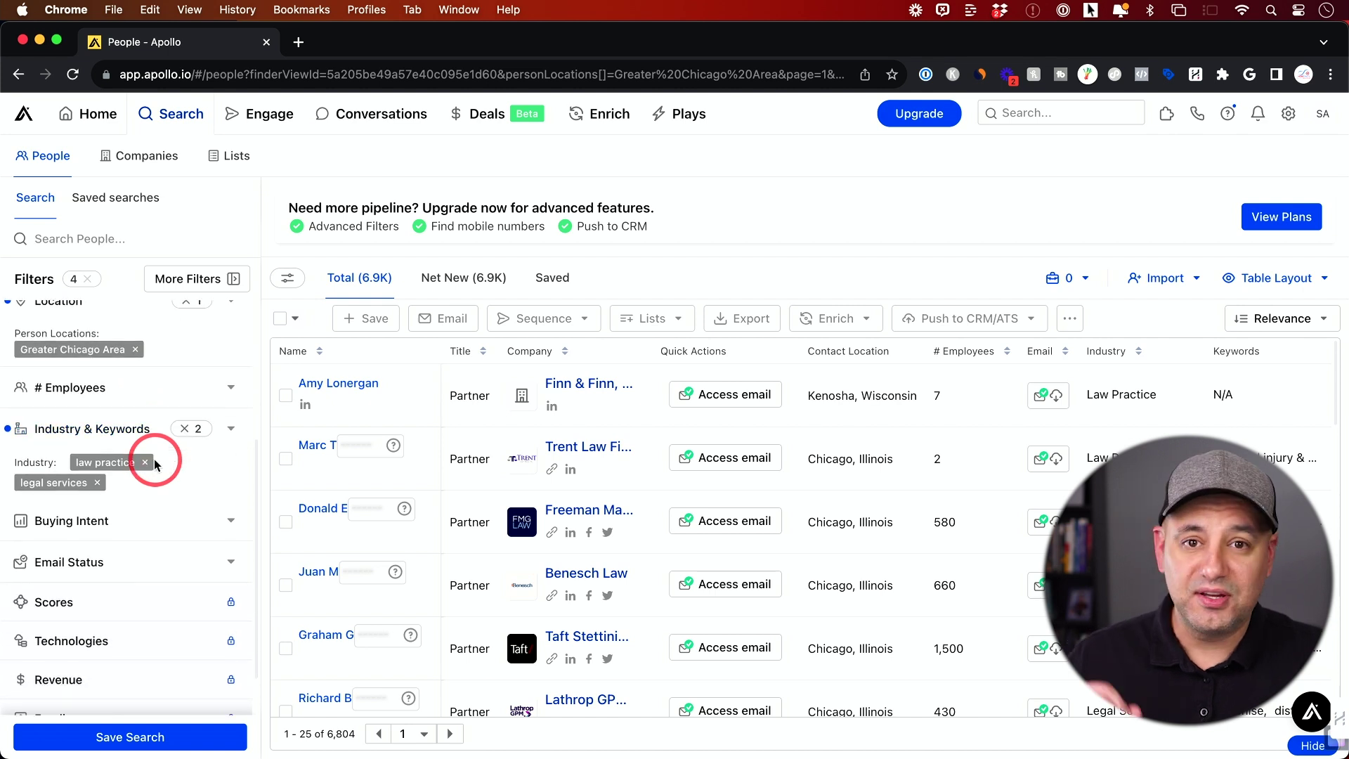
pyautogui.click(143, 396)
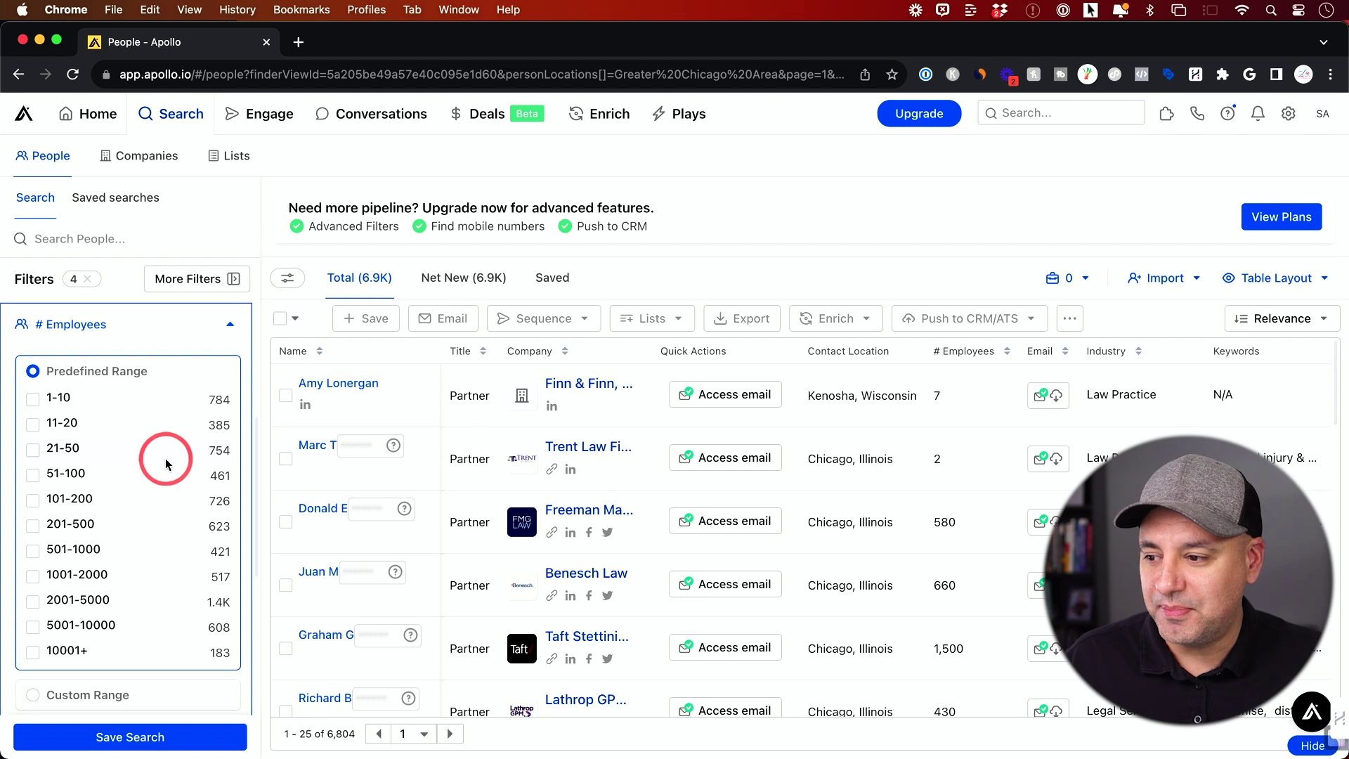
# - Limit employee count to 11-20, 21-50 and 51-100, leaving 1.6K results
pyautogui.click(32, 425)
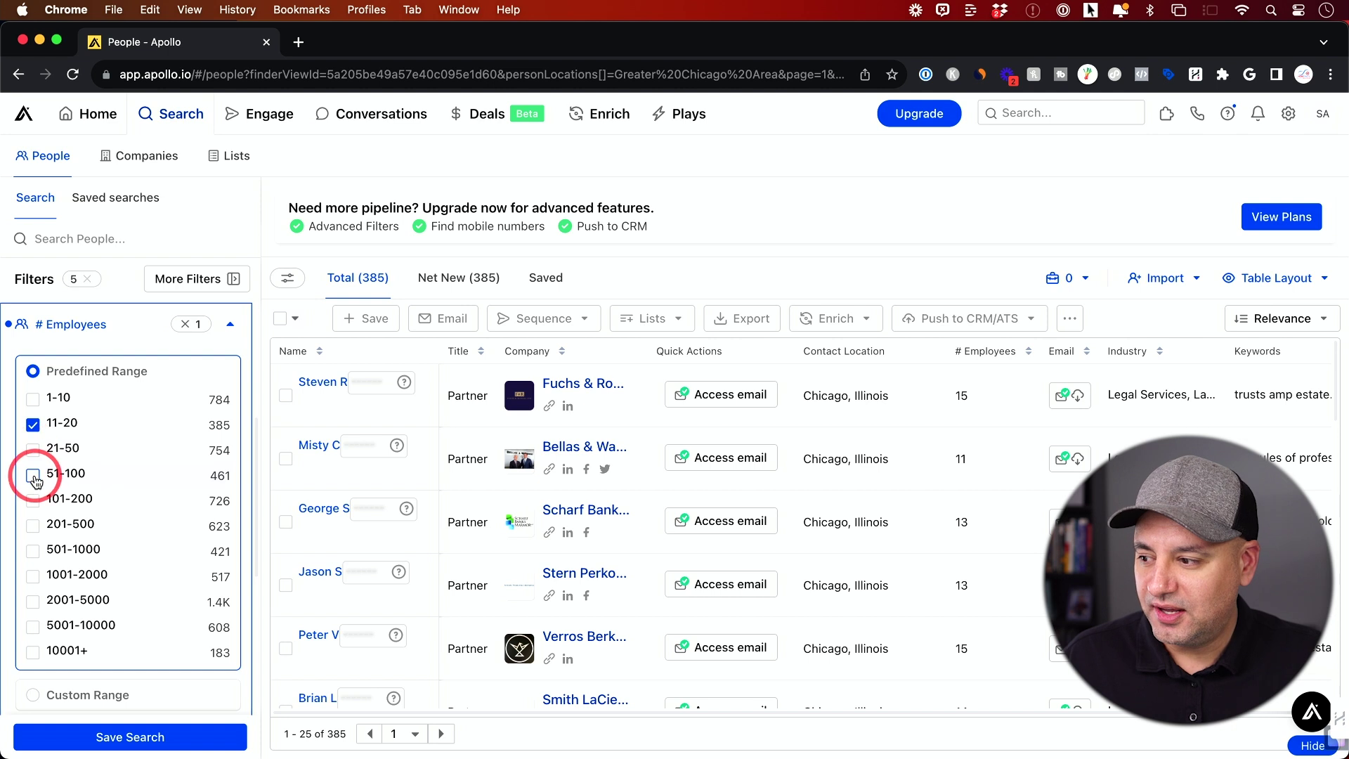
pyautogui.click(33, 450)
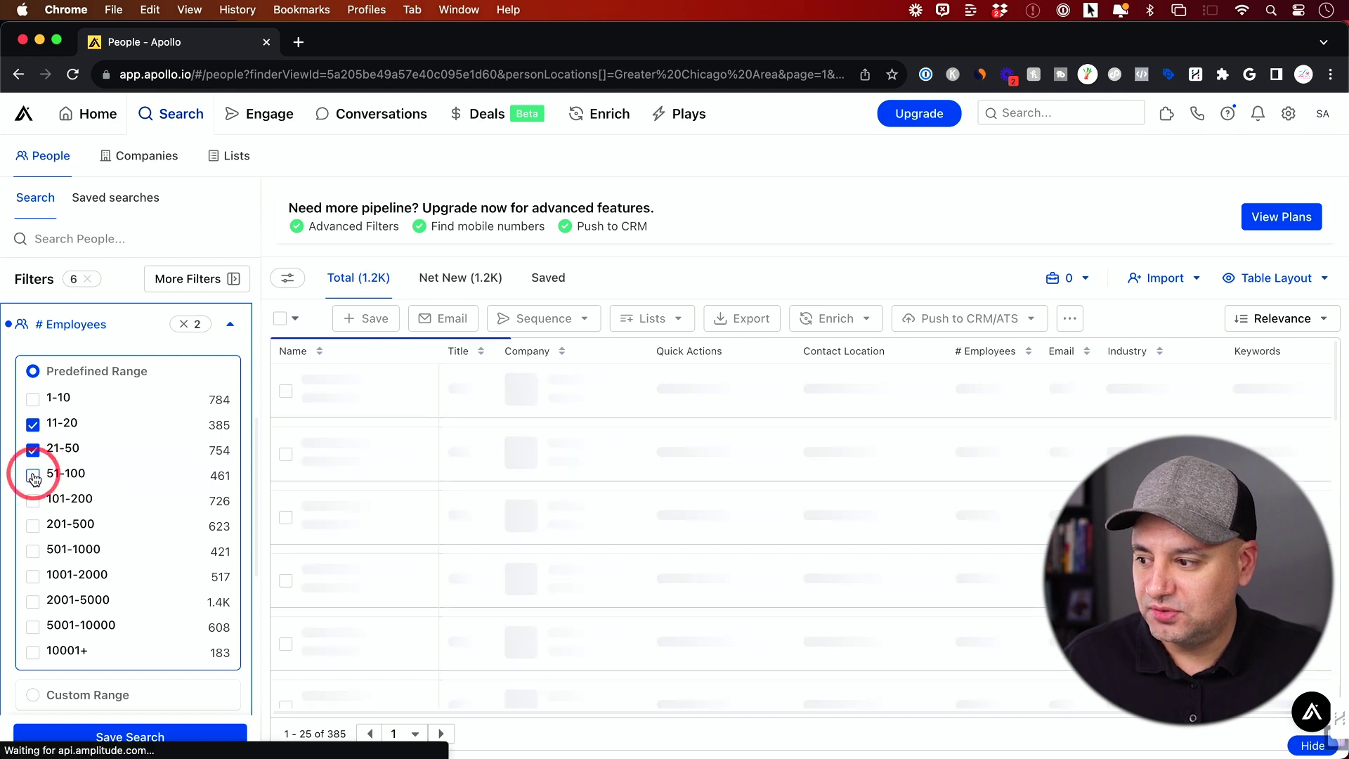
pyautogui.click(33, 475)
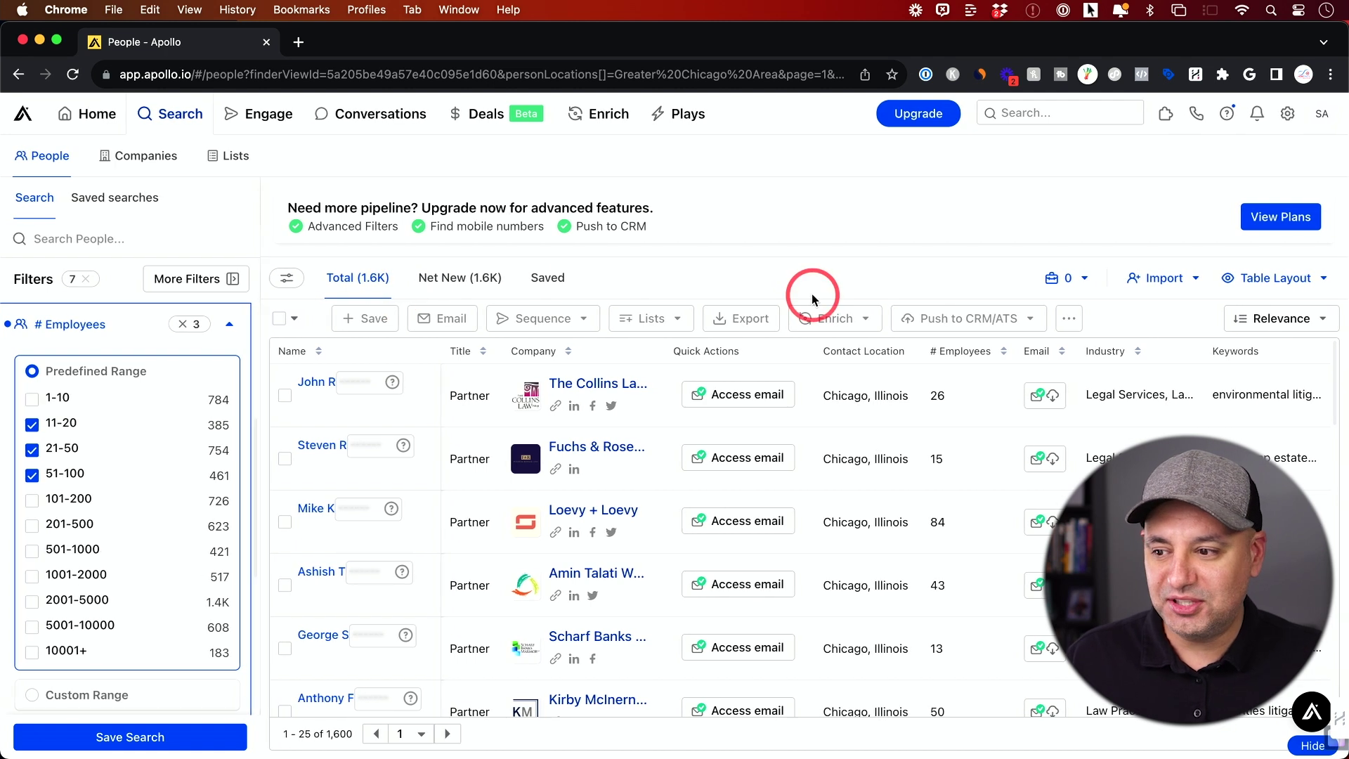
pyautogui.click(284, 394)
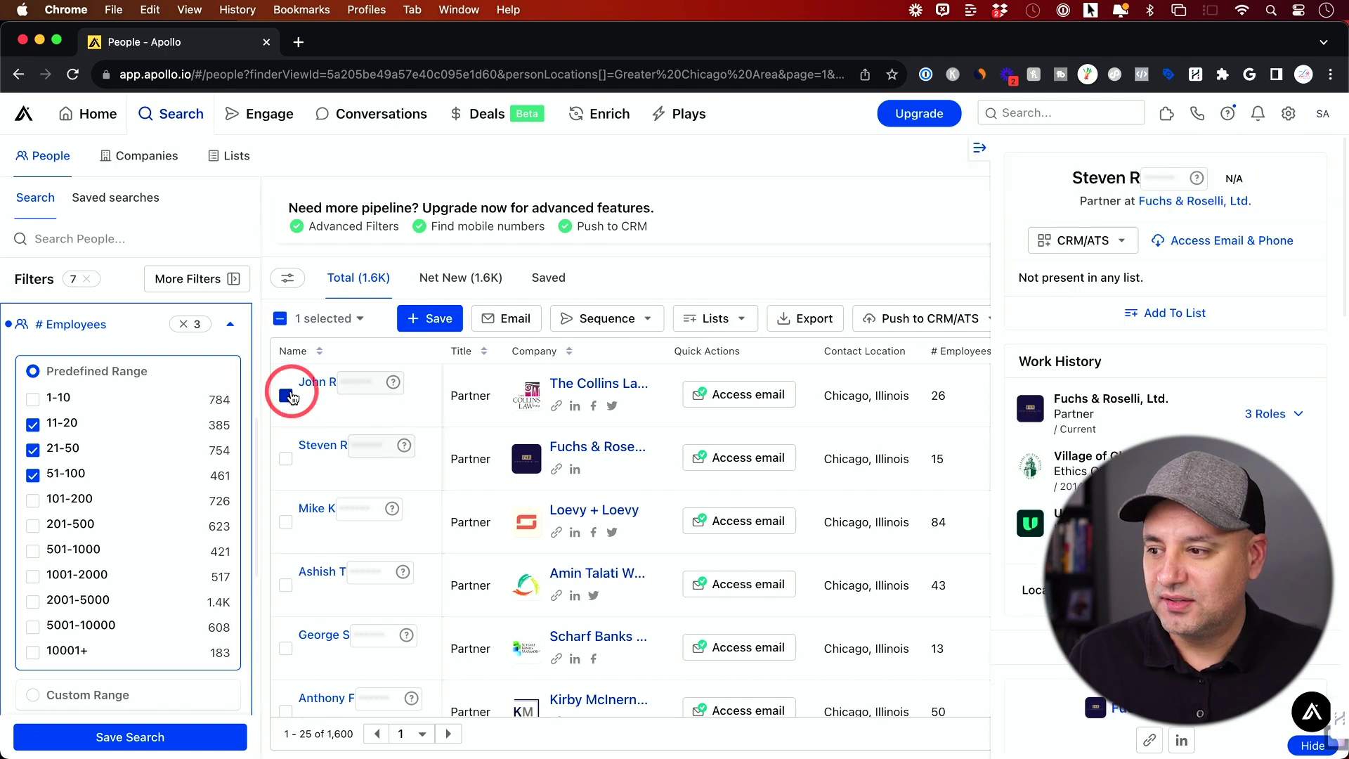
# - Select all 25 people on the first results page and close the details panel
pyautogui.click(282, 326)
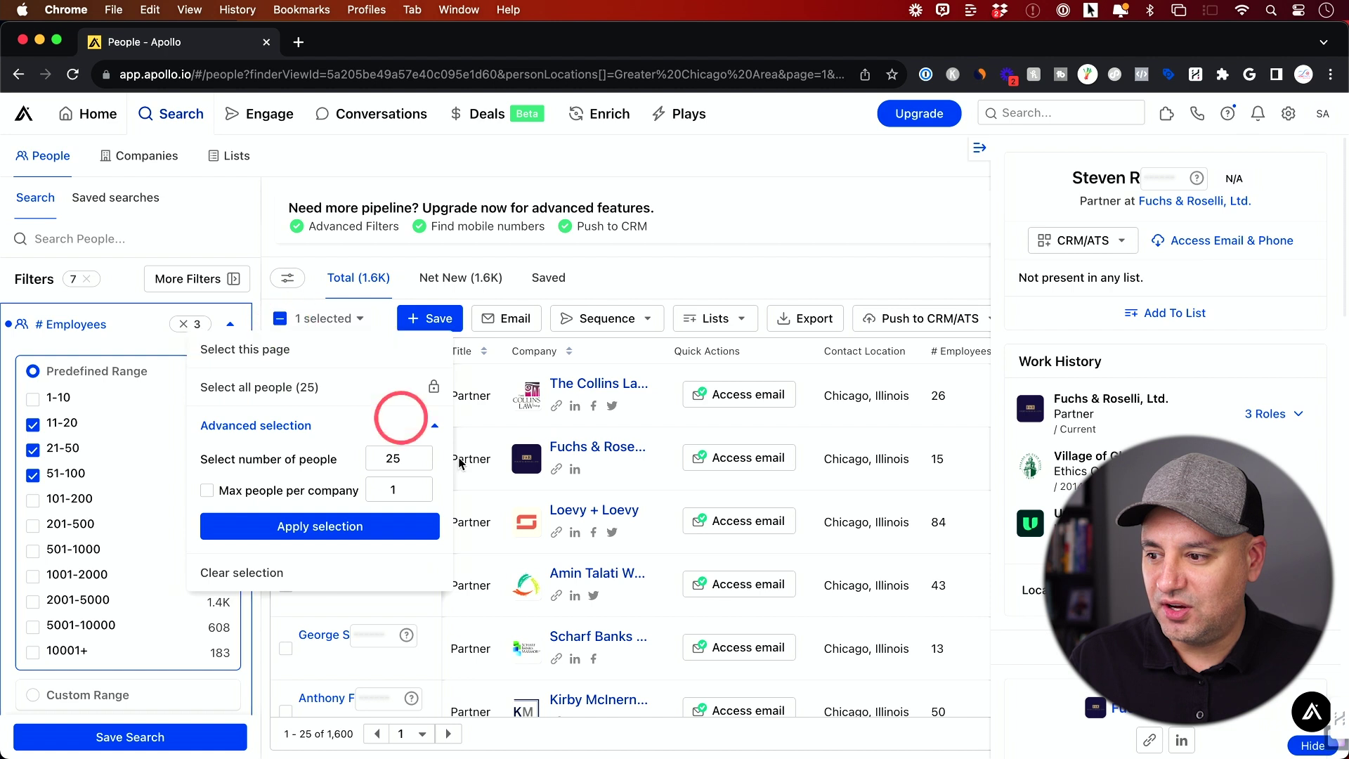
pyautogui.click(335, 527)
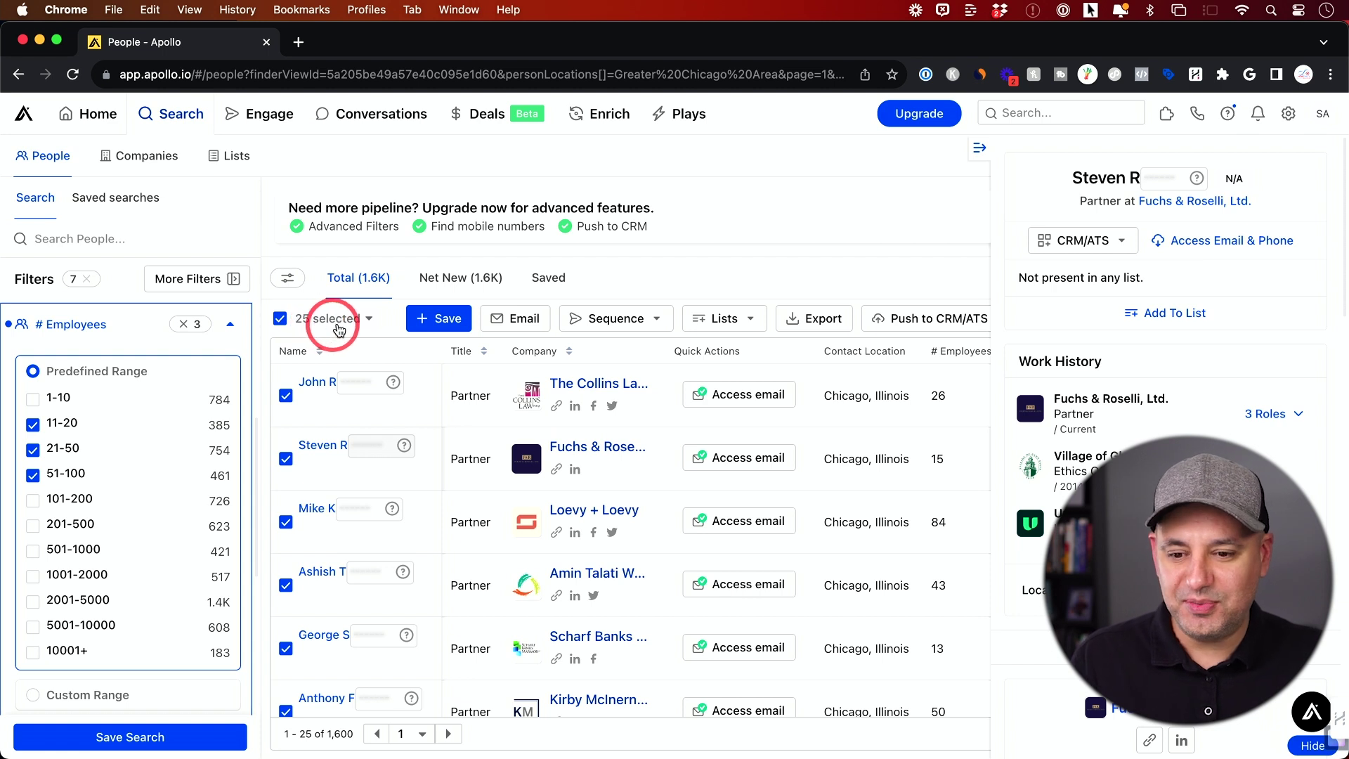
pyautogui.click(981, 152)
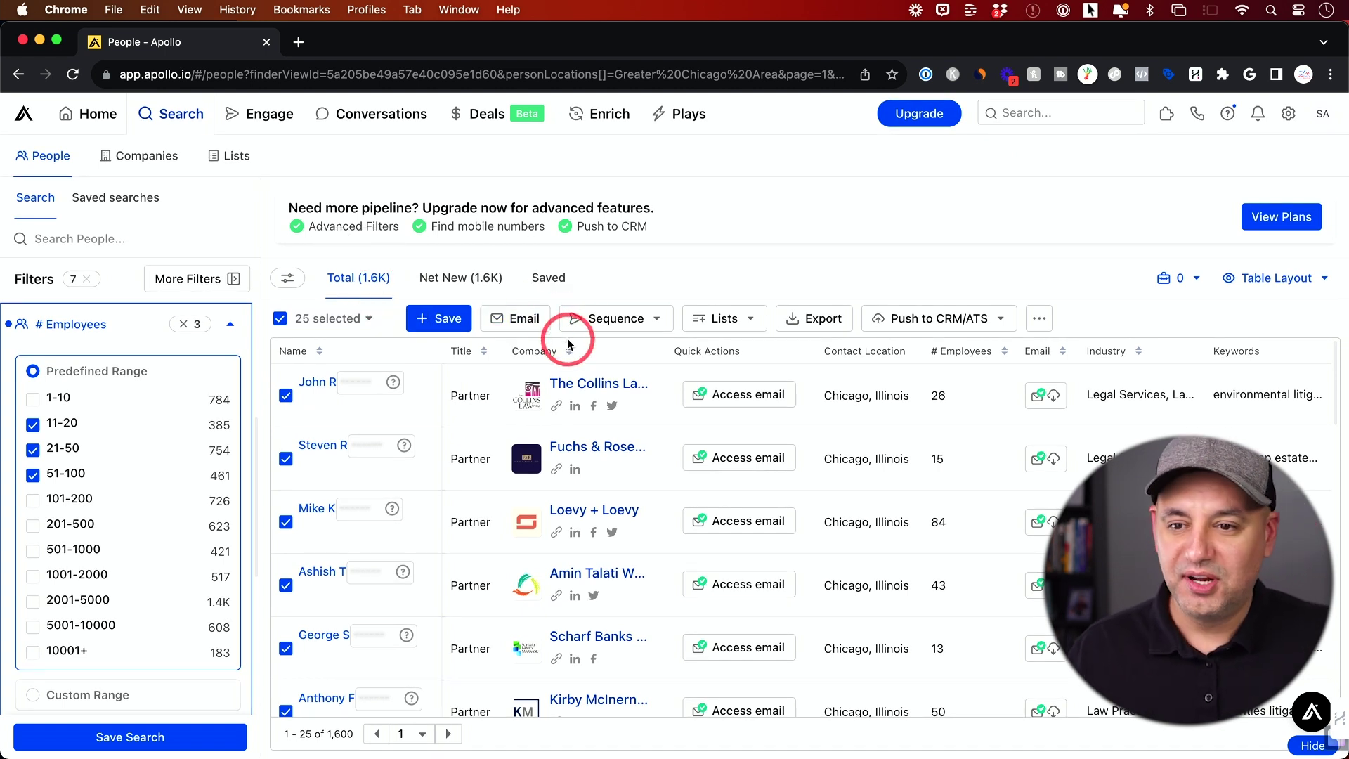
pyautogui.click(528, 325)
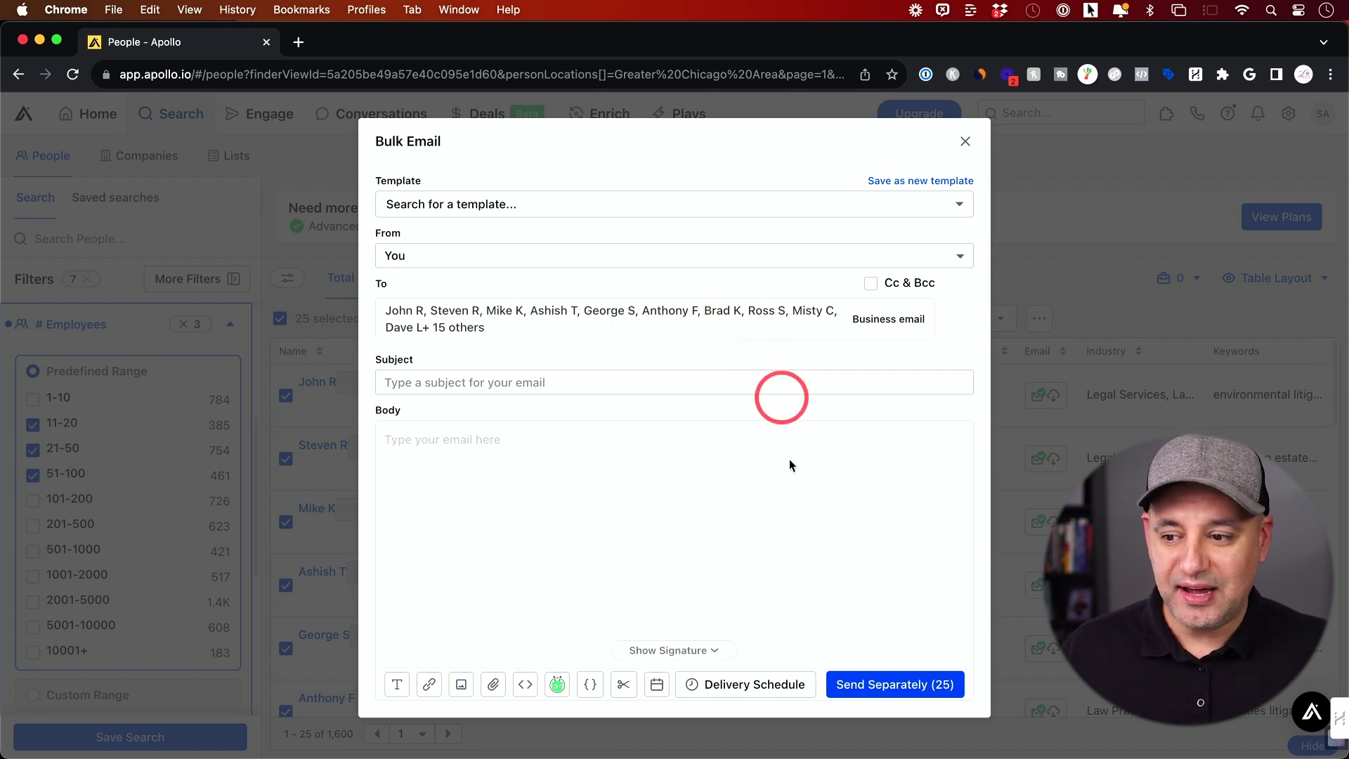
pyautogui.click(635, 380)
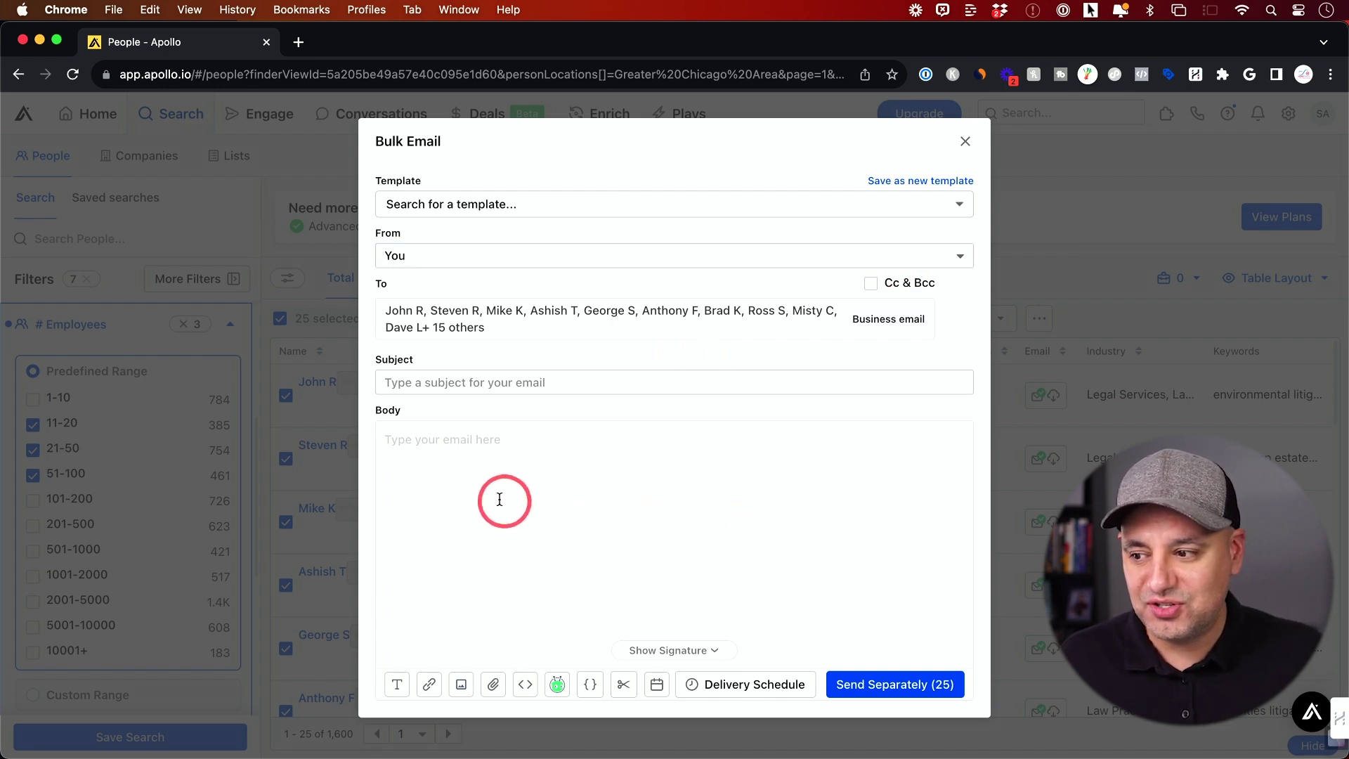
pyautogui.click(966, 144)
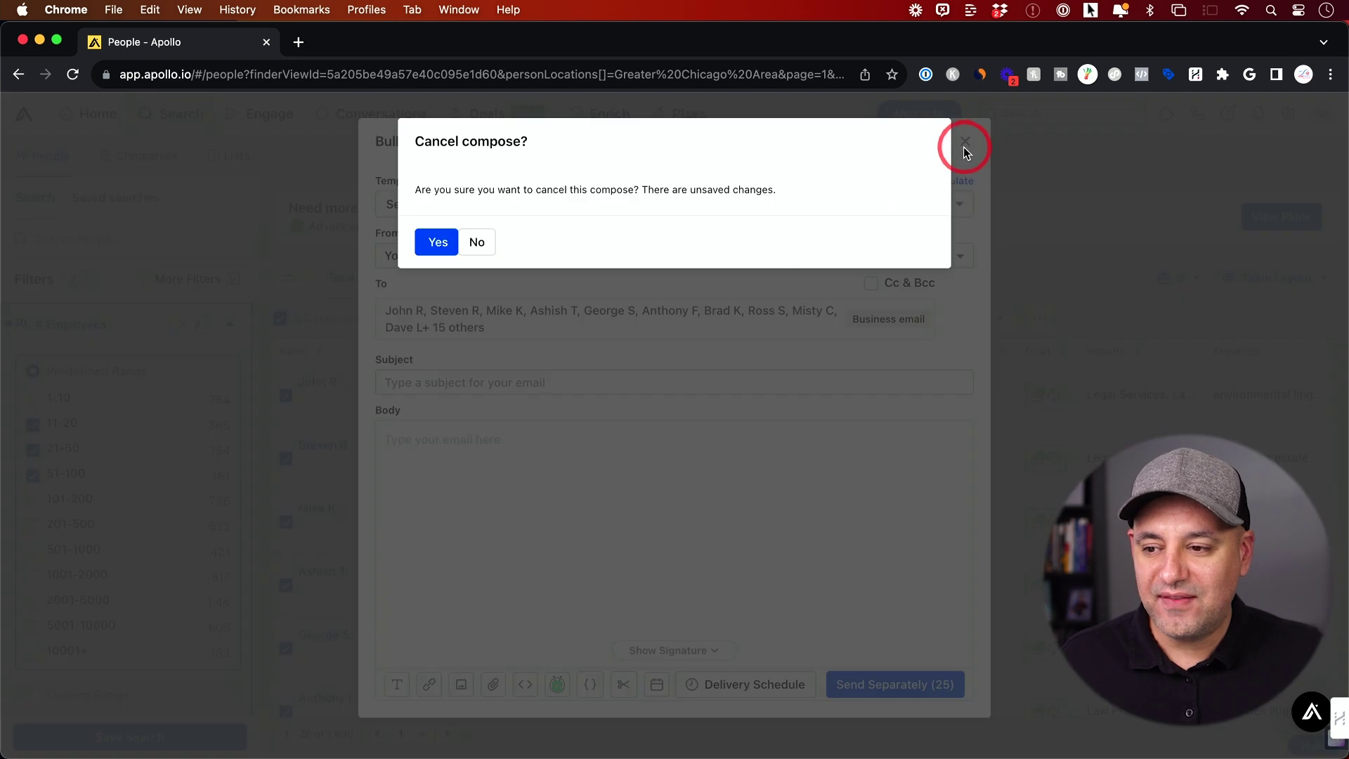
pyautogui.click(432, 244)
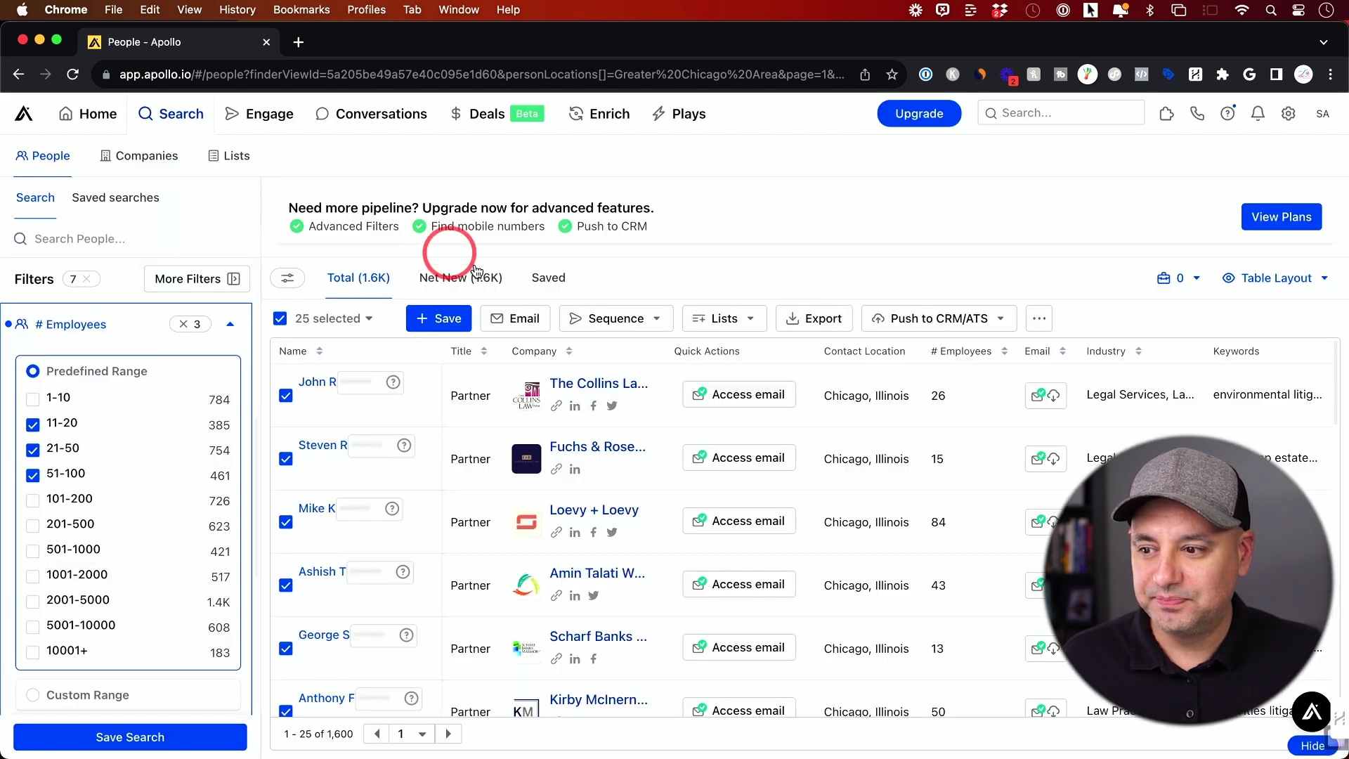
pyautogui.click(618, 321)
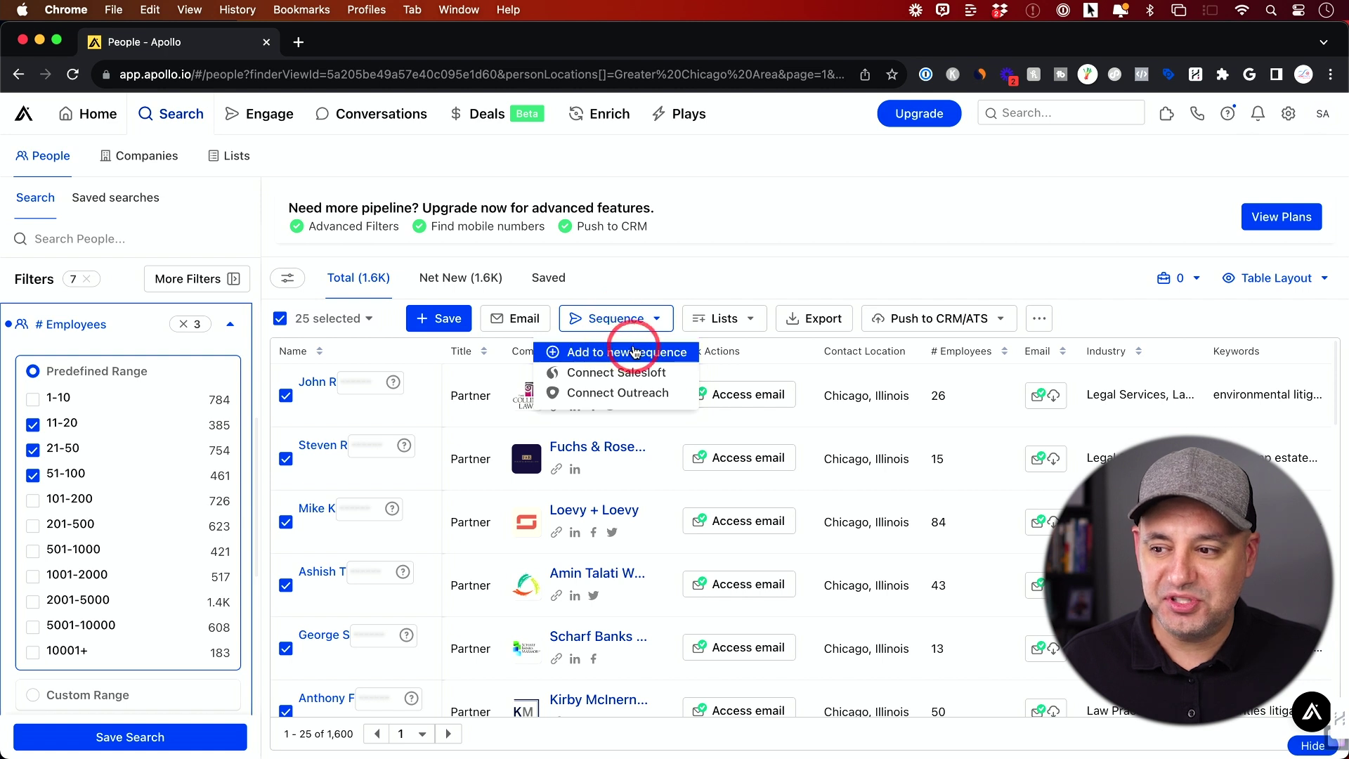
pyautogui.click(622, 320)
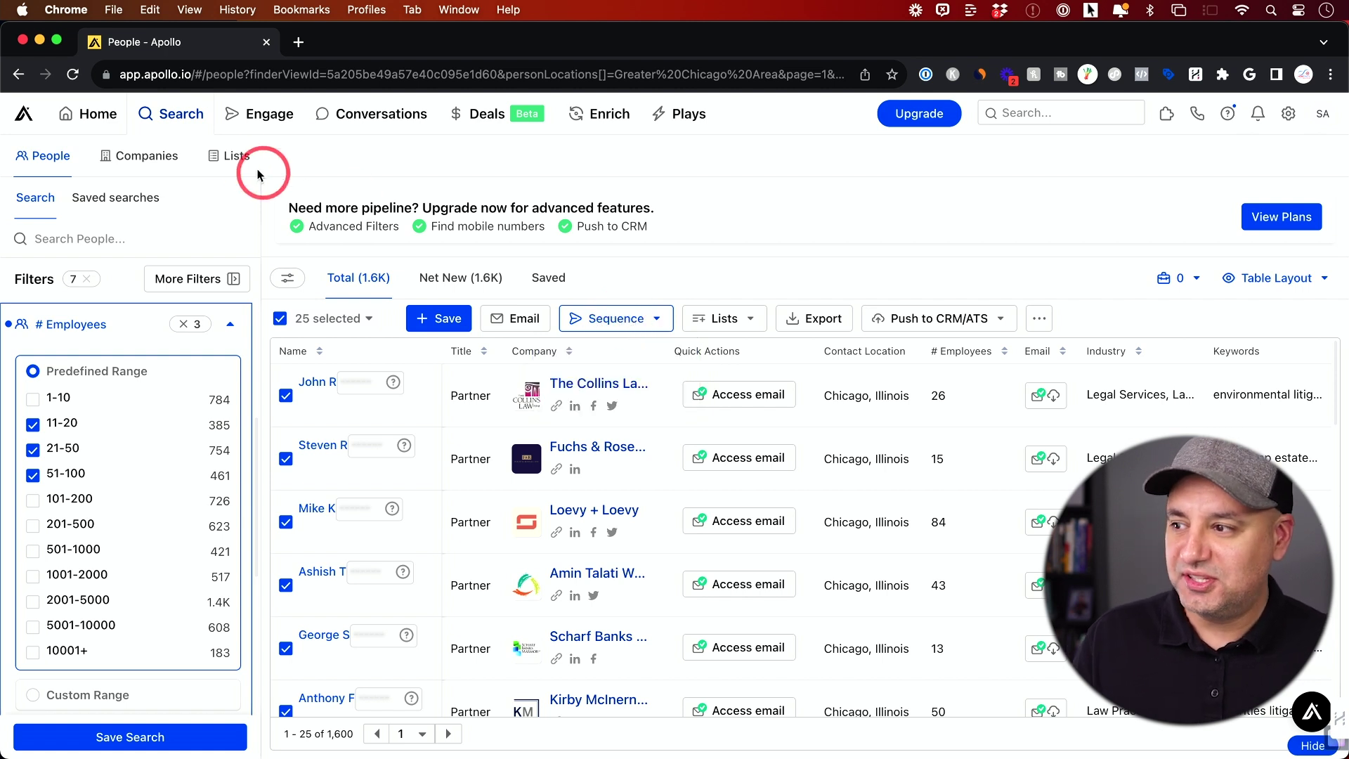
# - Go to the Engage Sequences page and start building a new sequence with AI
pyautogui.moveTo(254, 128)
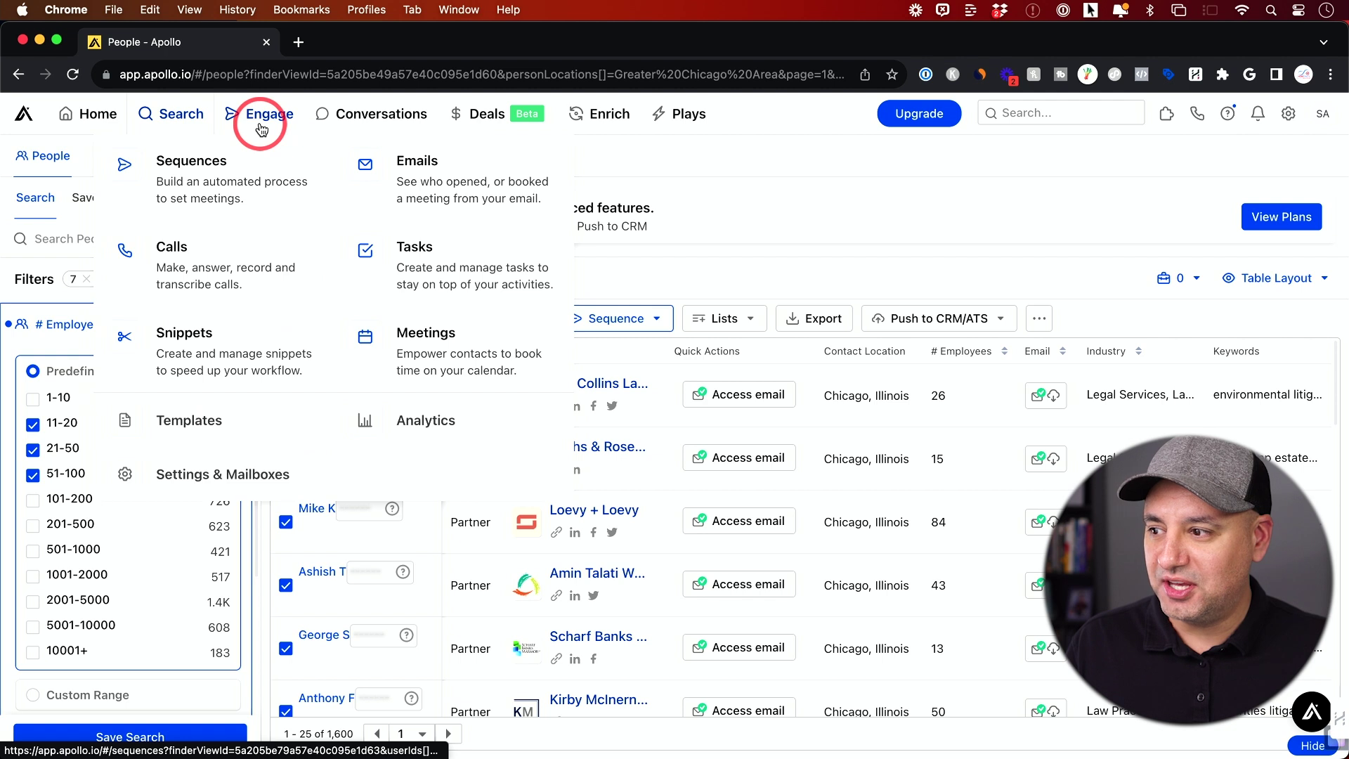
pyautogui.click(232, 161)
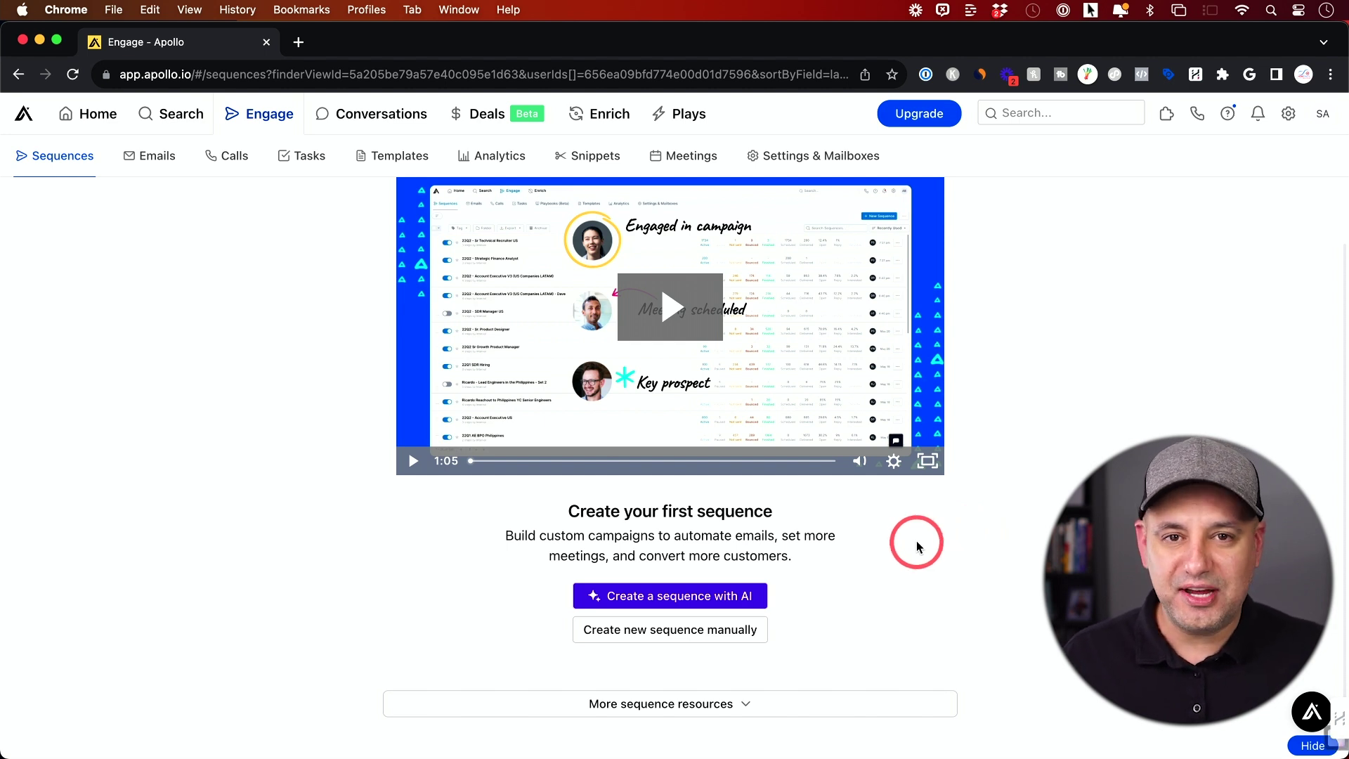
pyautogui.click(704, 598)
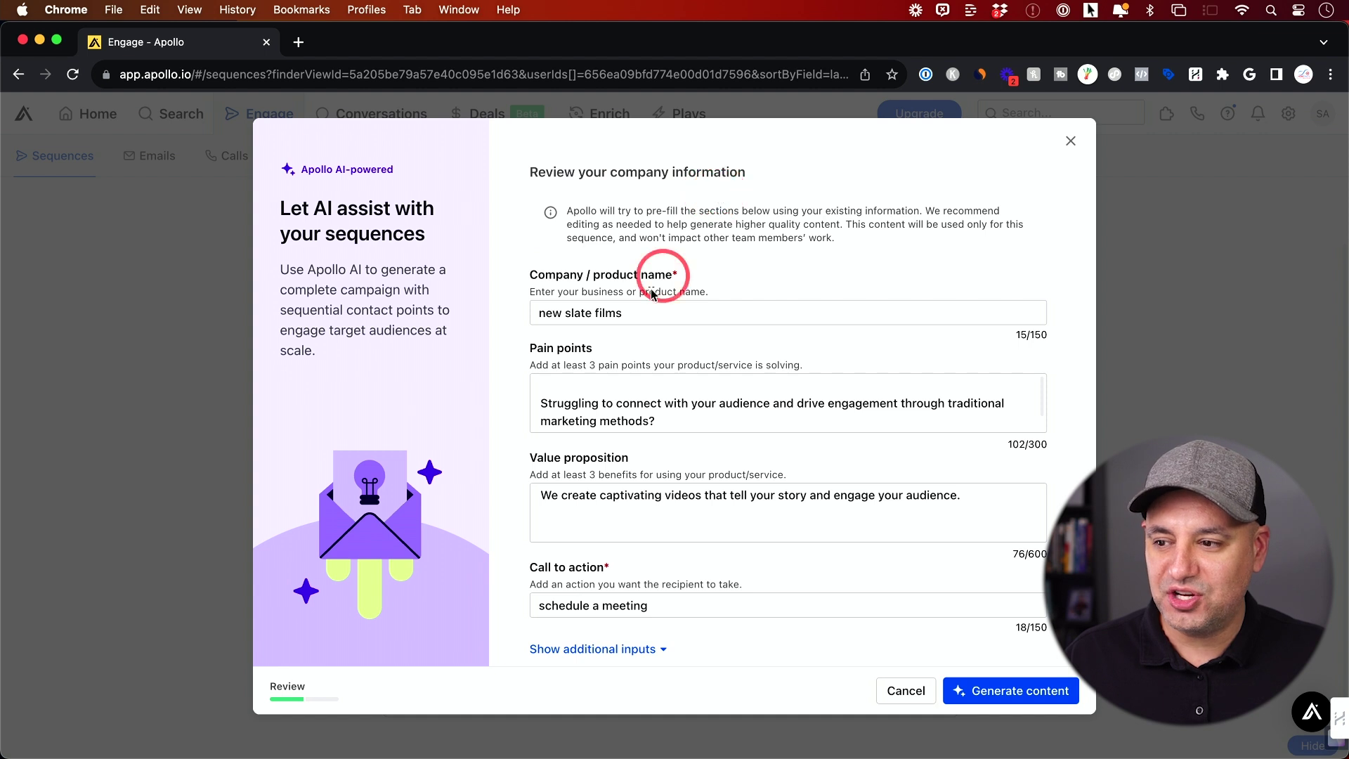
pyautogui.click(632, 311)
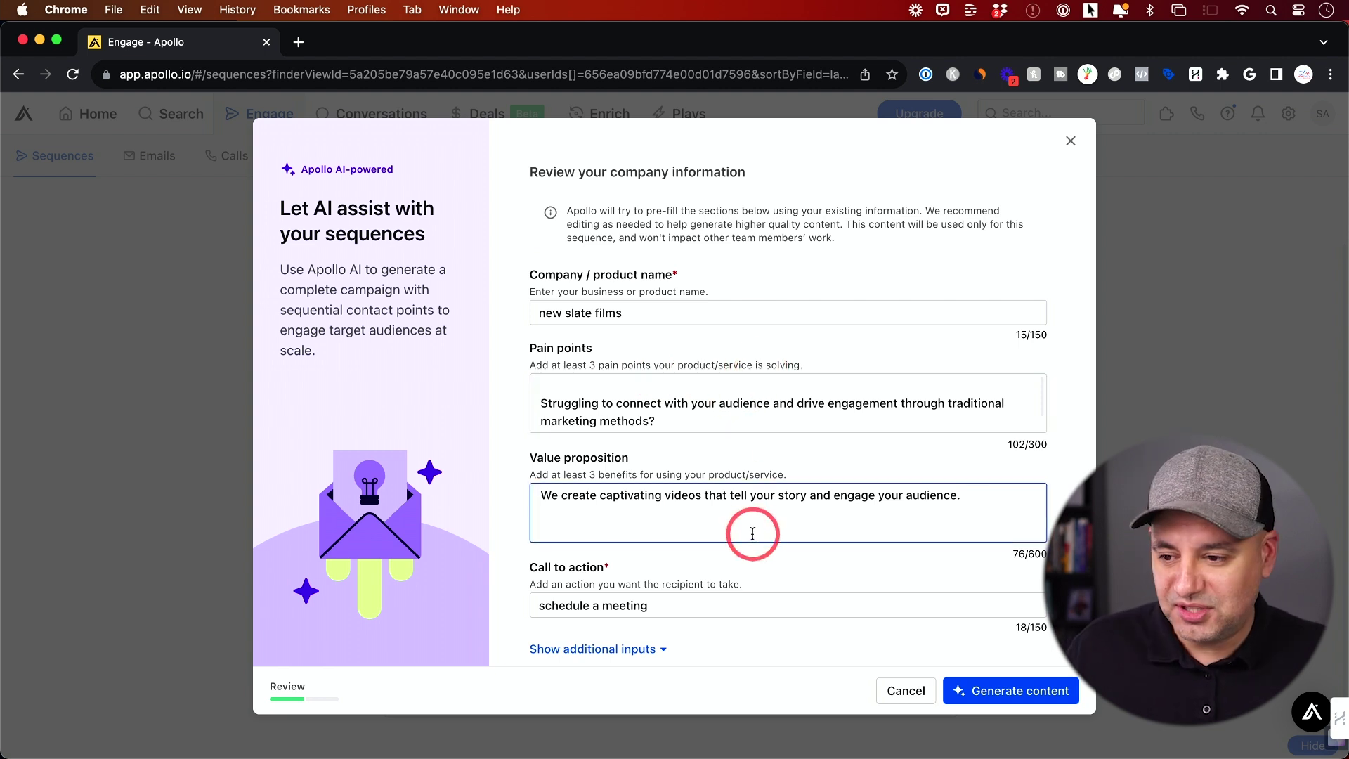
pyautogui.click(738, 404)
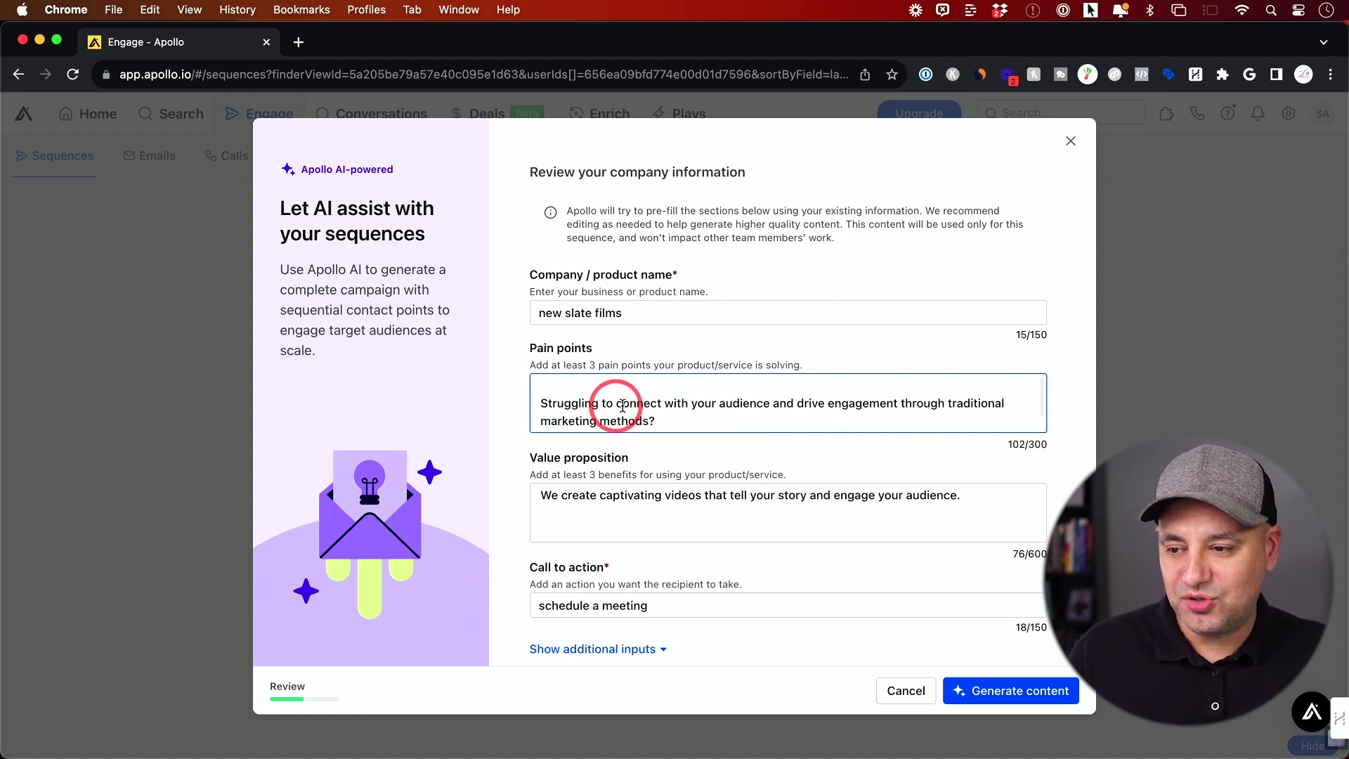
pyautogui.click(636, 494)
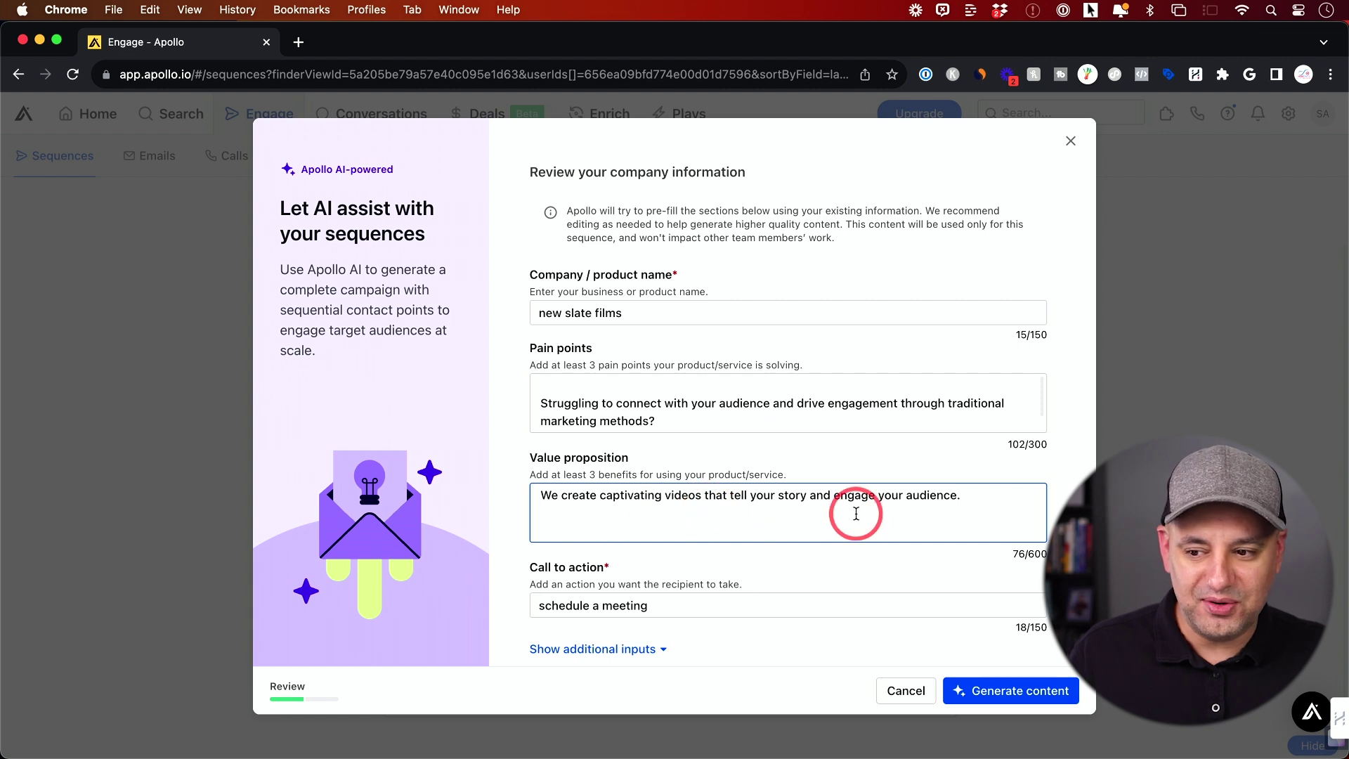
pyautogui.click(720, 399)
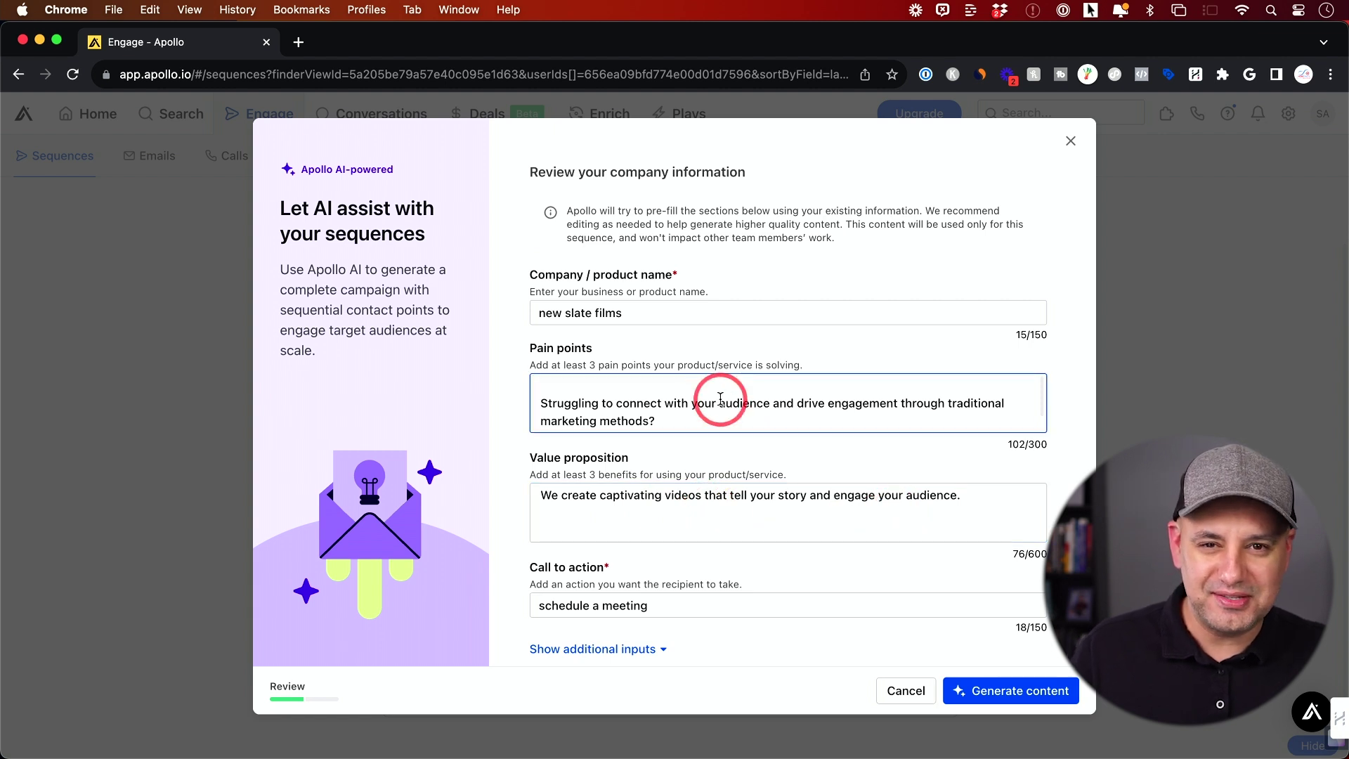
pyautogui.click(1000, 689)
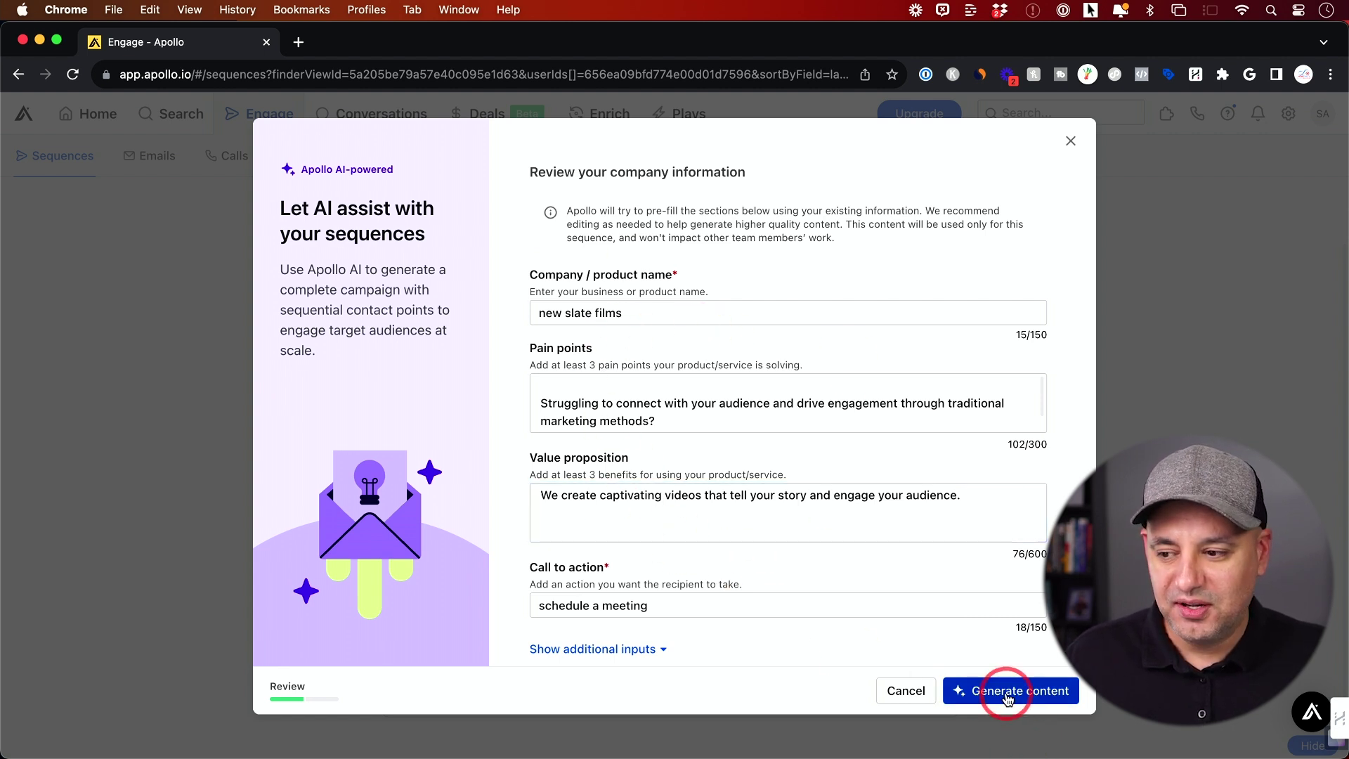
pyautogui.click(657, 420)
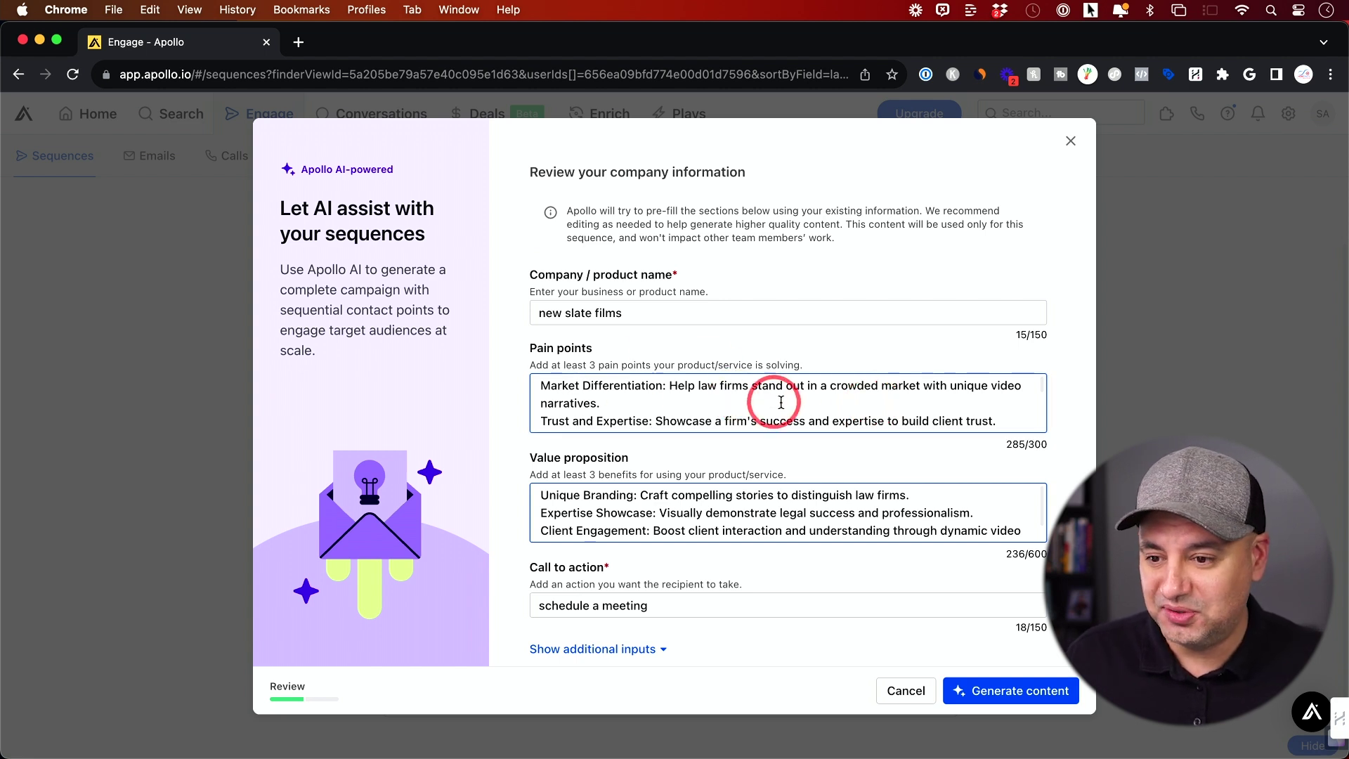
pyautogui.scroll(-1, 618, 391)
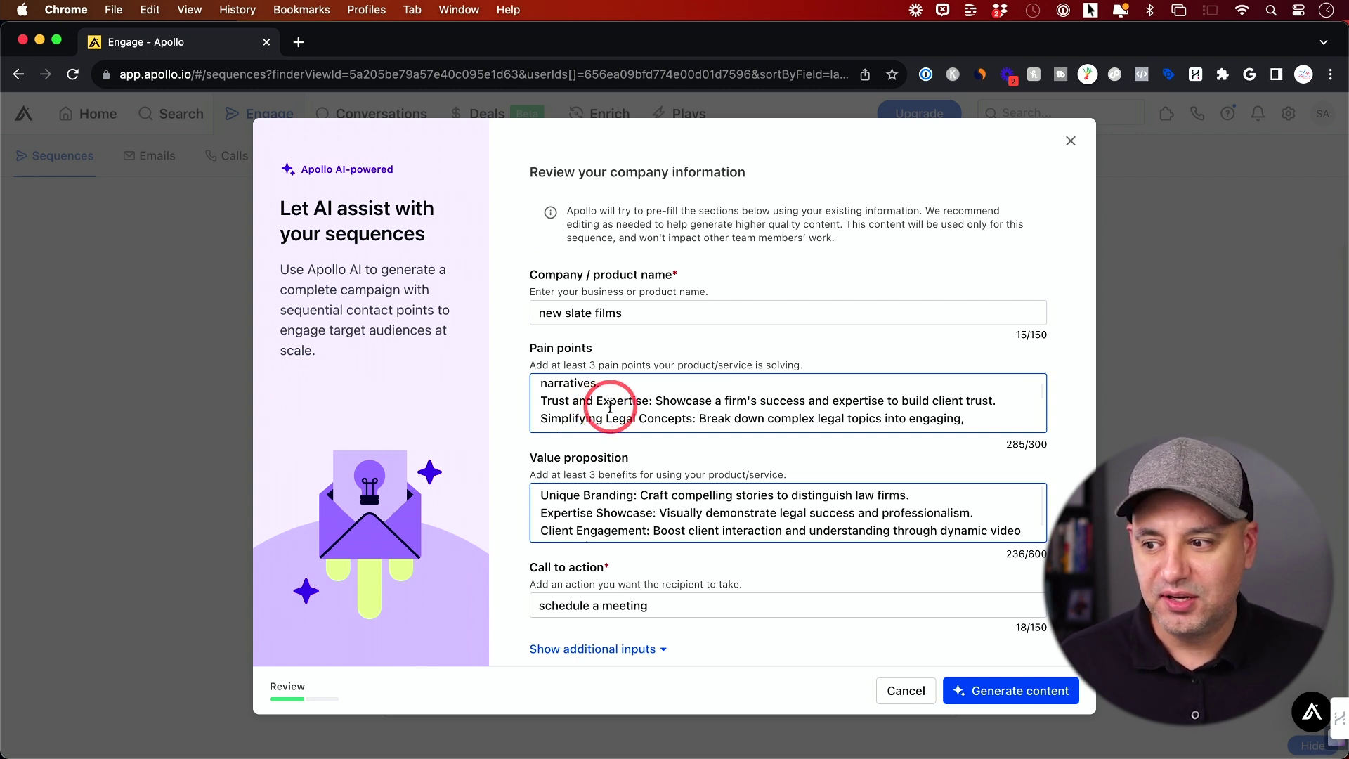
pyautogui.scroll(1, 610, 406)
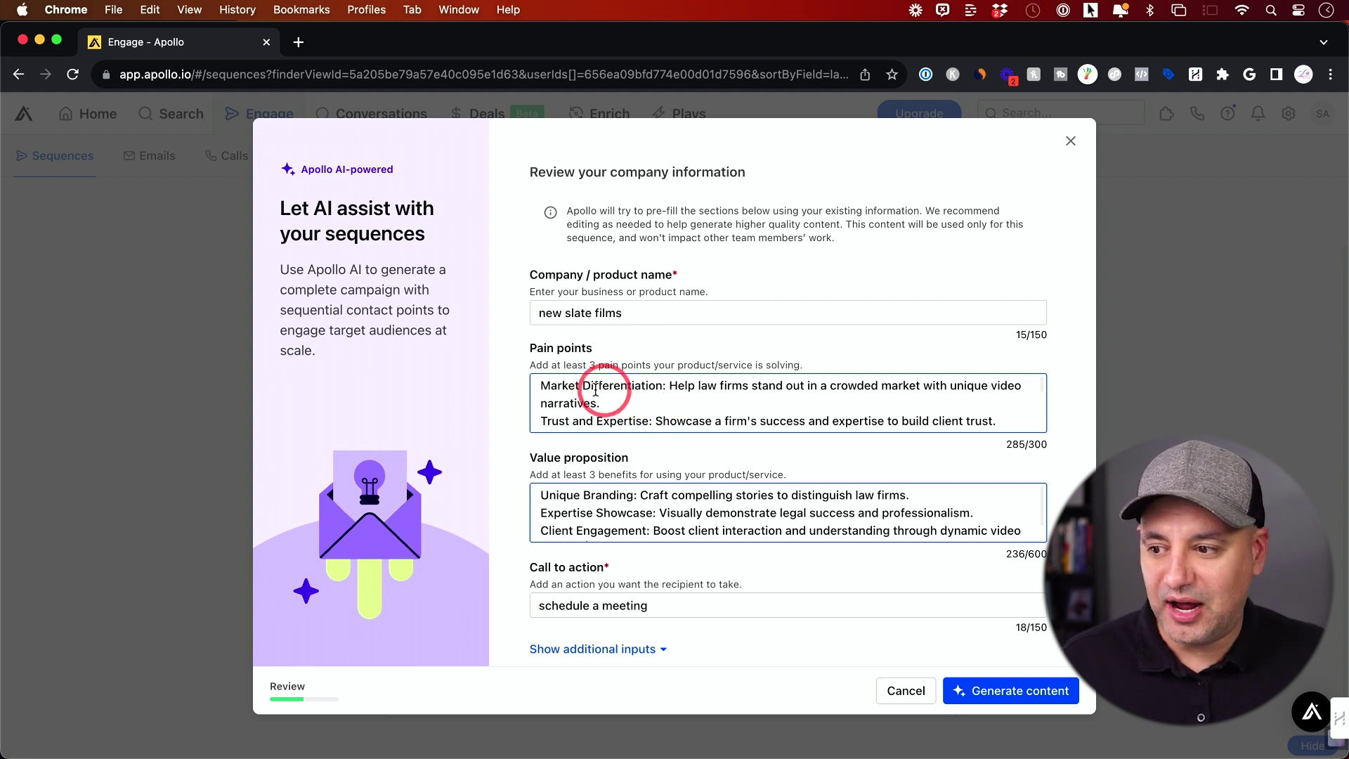
pyautogui.scroll(-1, 632, 390)
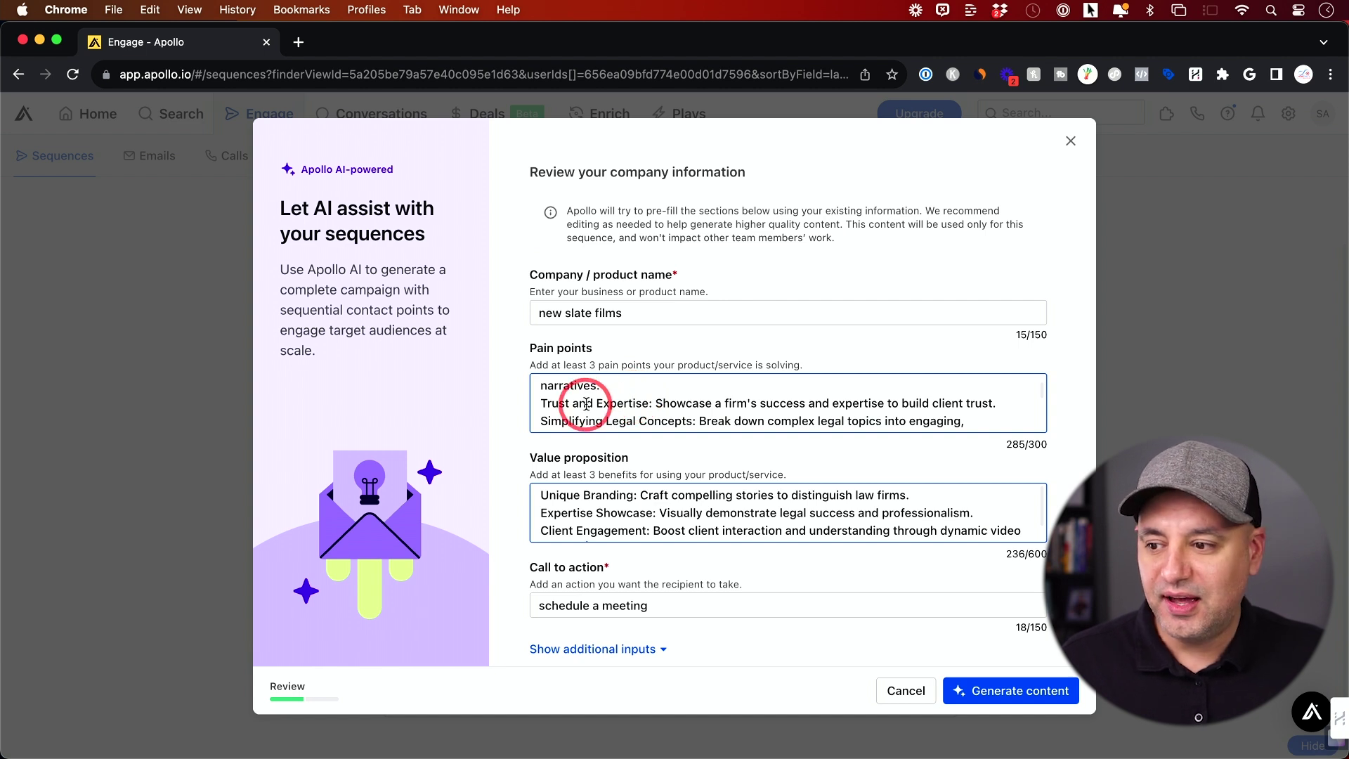
pyautogui.scroll(-3, 599, 404)
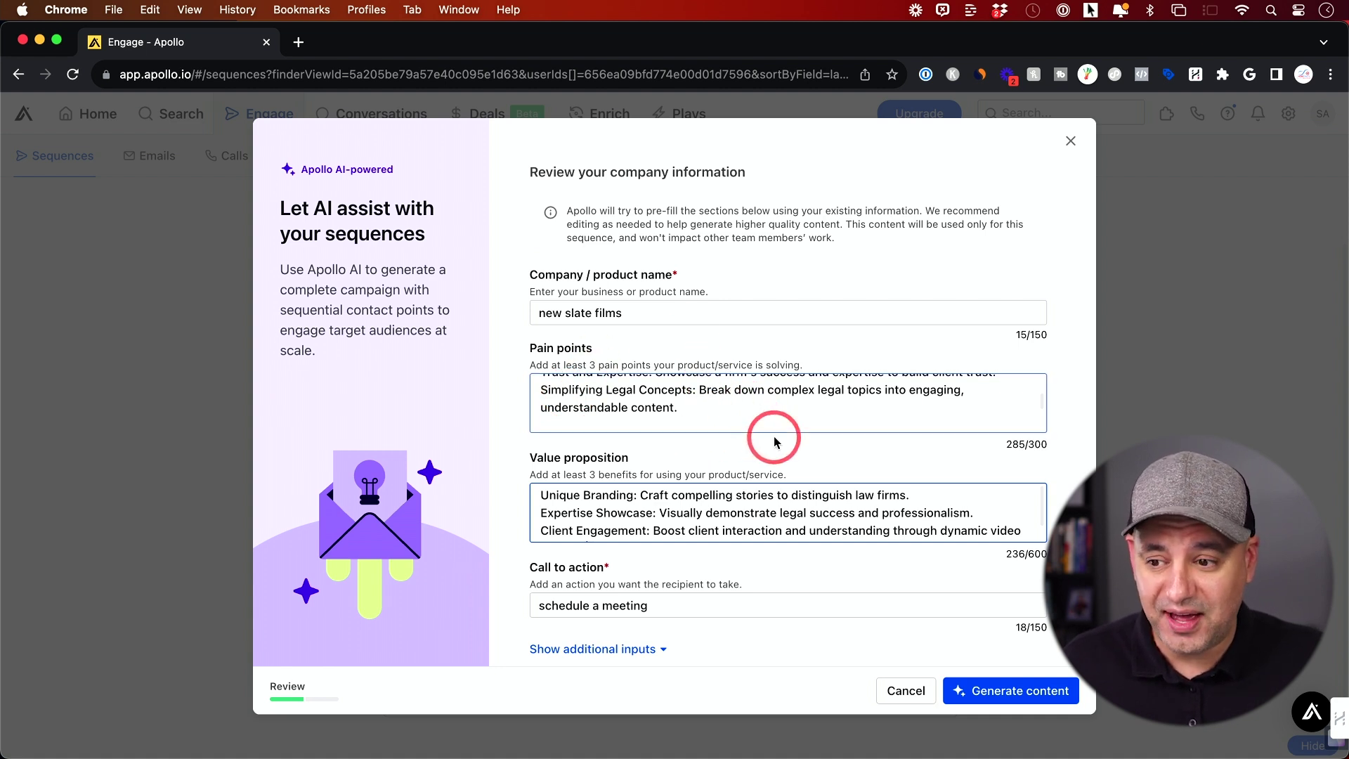
pyautogui.click(727, 400)
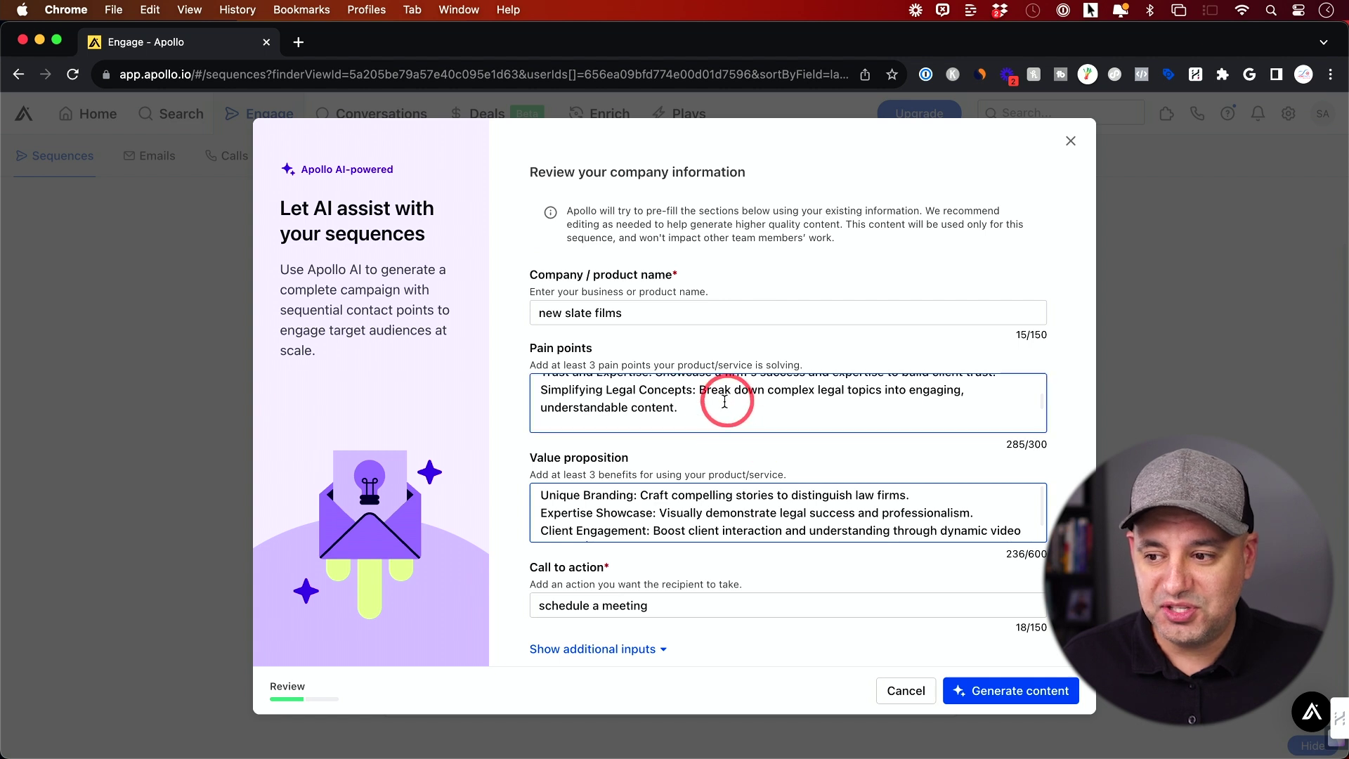
pyautogui.scroll(1, 656, 404)
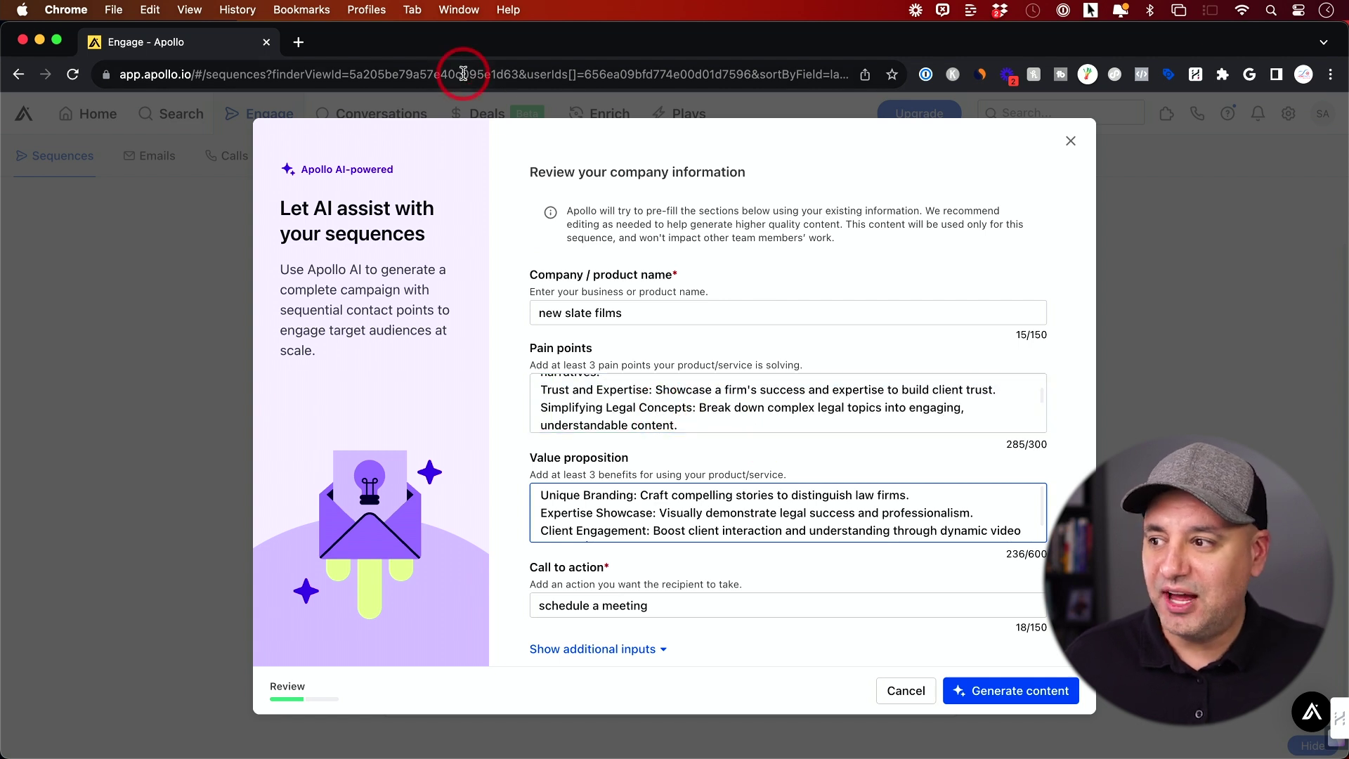
pyautogui.click(298, 43)
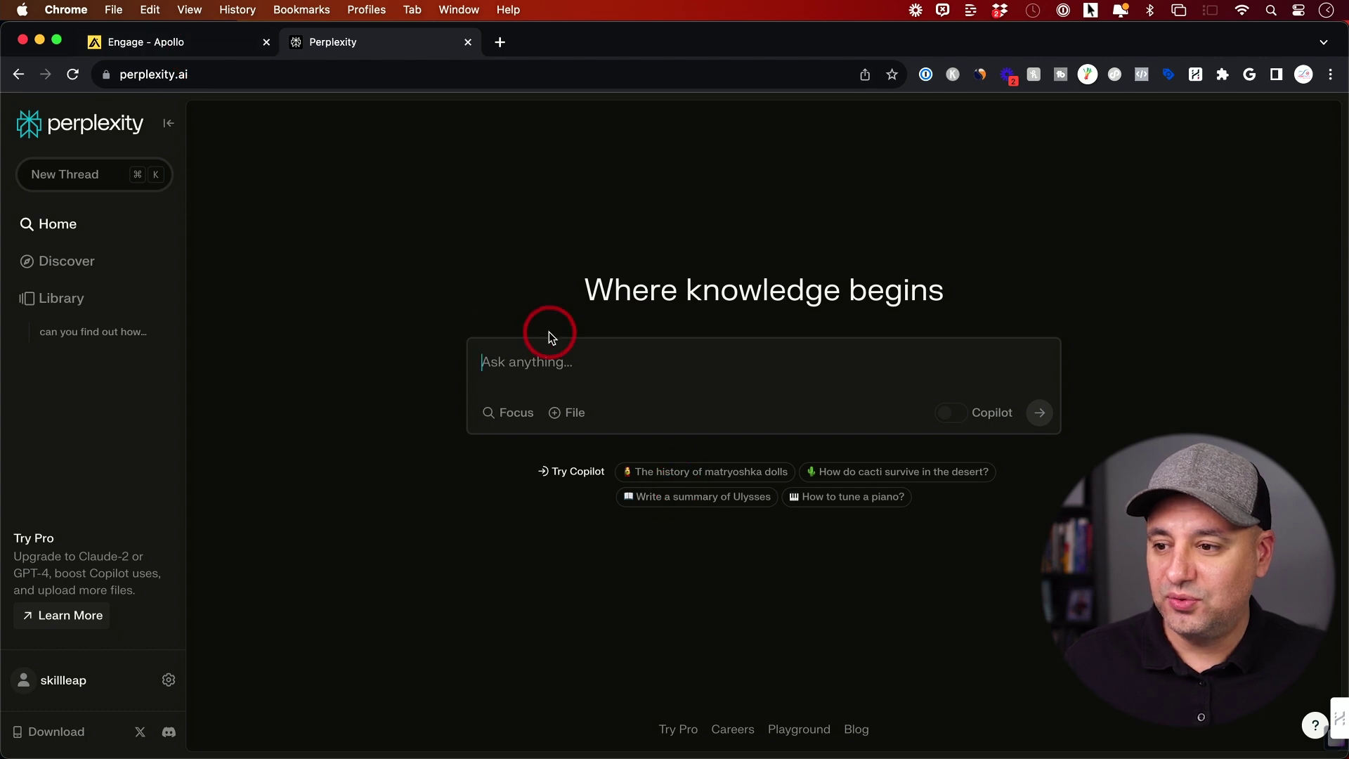
# - Return to the Engage - Apollo tab with the AI sequence setup form
pyautogui.click(184, 42)
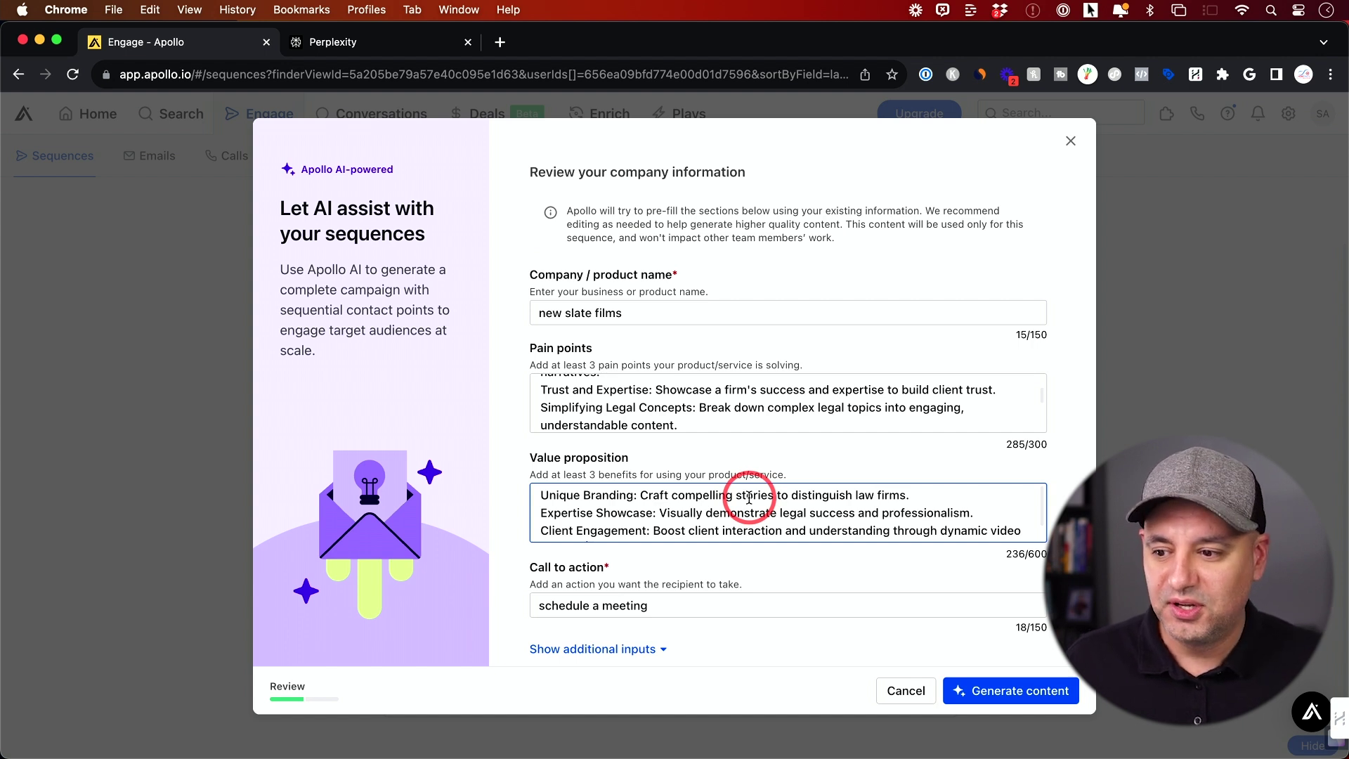
# - Scroll the Value proposition field to check its three law-firm value propositions
pyautogui.scroll(-1, 749, 497)
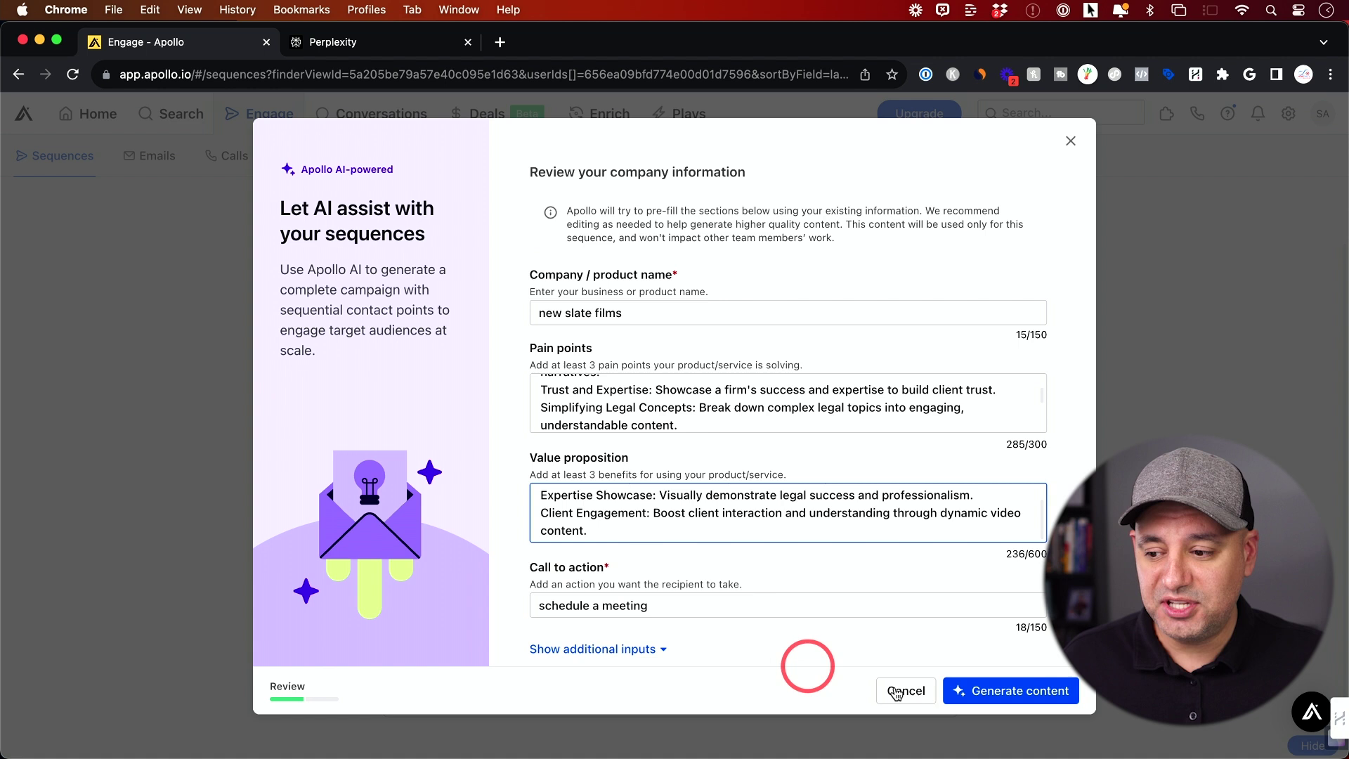
# - Generate the three-email sequence content from the company information and skim the Day 1 email
pyautogui.click(1003, 692)
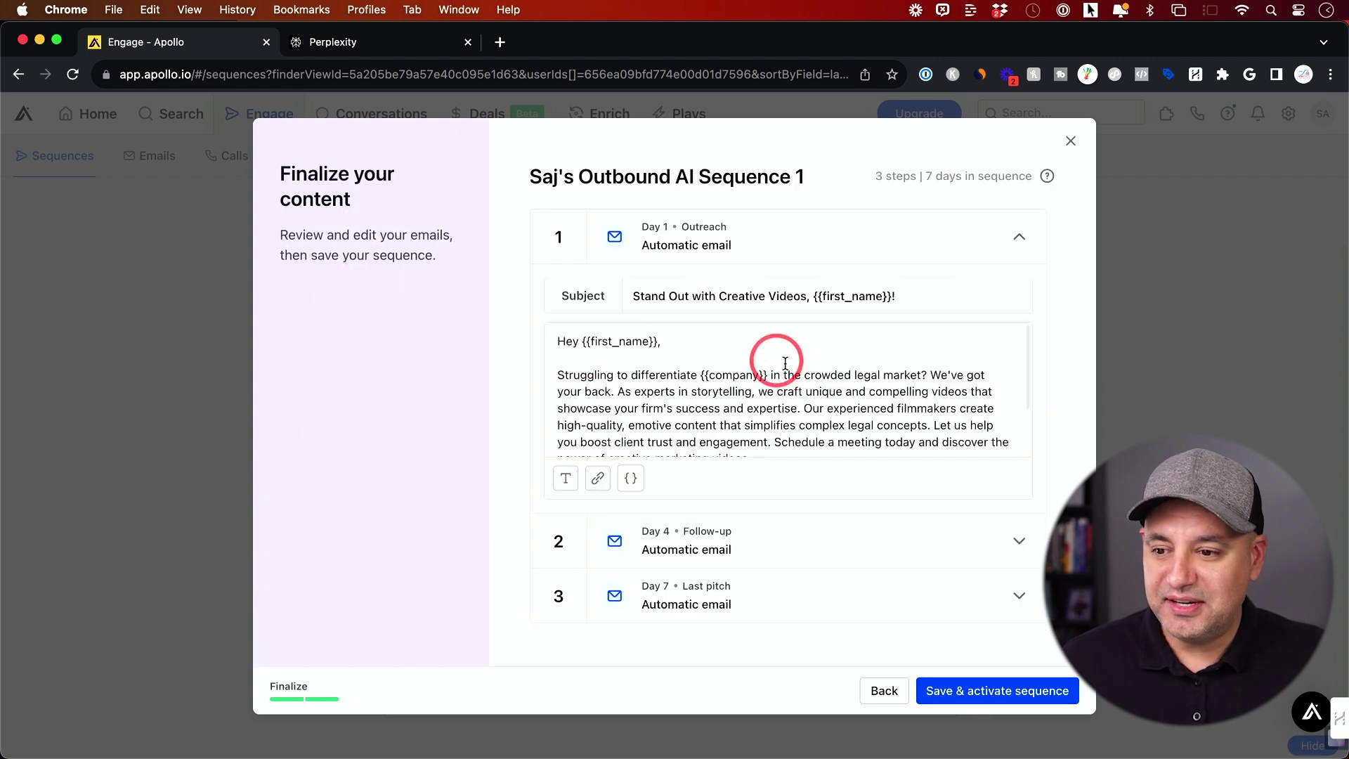
pyautogui.scroll(-3, 562, 365)
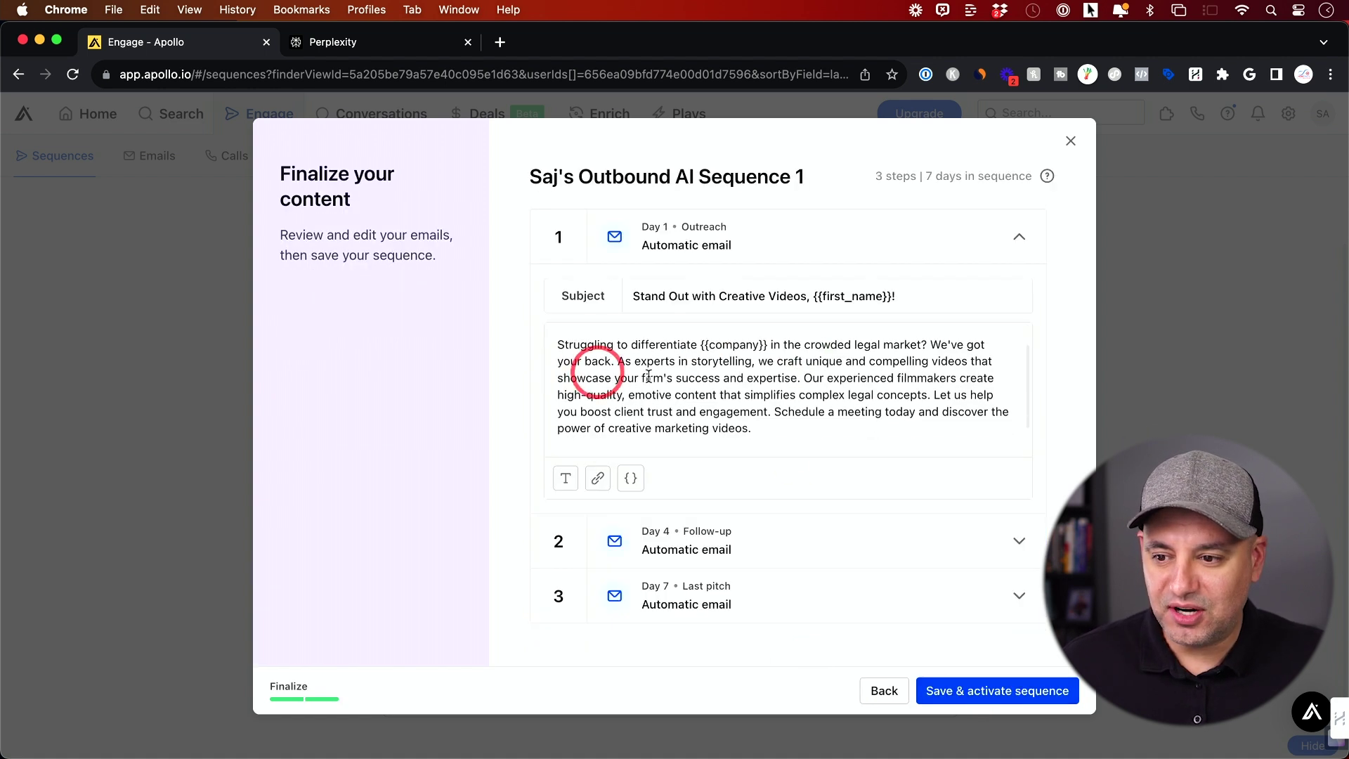
pyautogui.scroll(-1, 839, 390)
pyautogui.scroll(3, 839, 390)
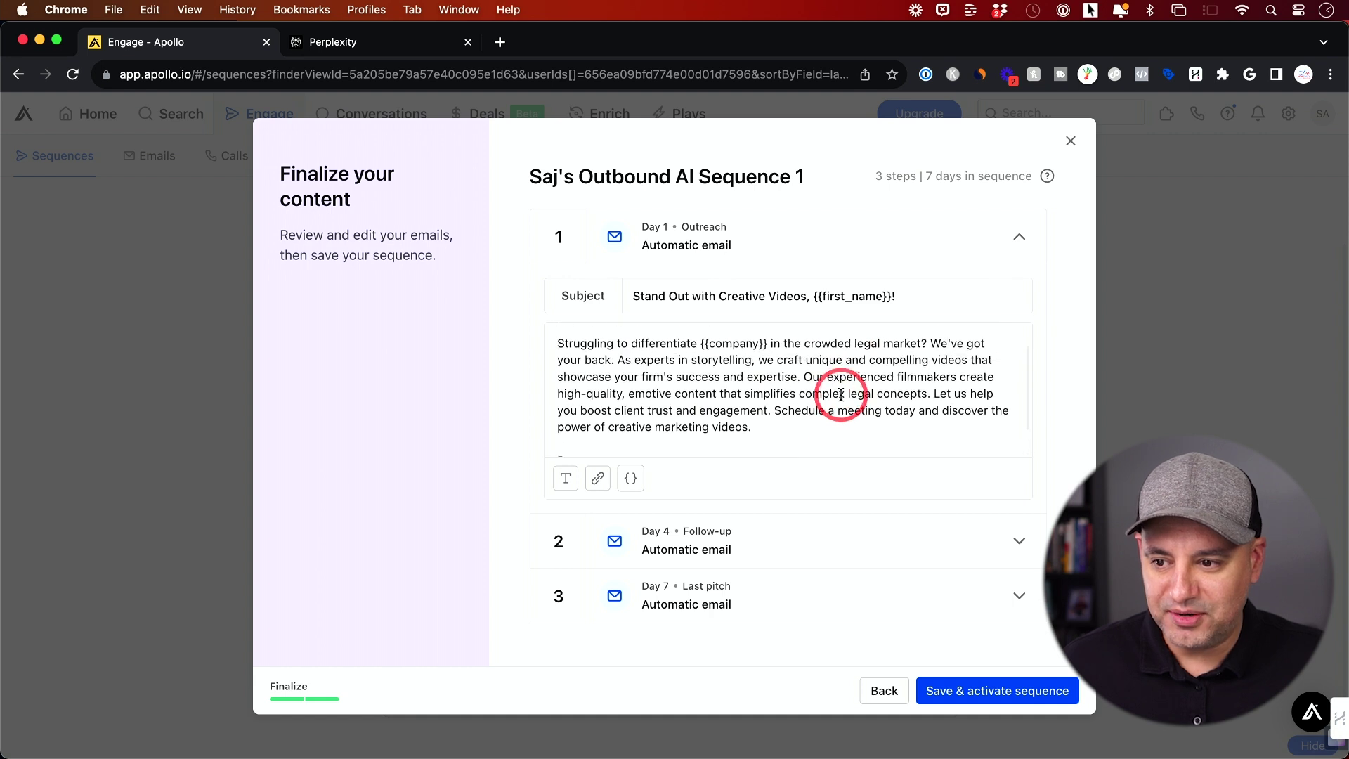
# - Move 'Let us help you…' in the Day 1 email into its own paragraph
pyautogui.click(933, 403)
pyautogui.press('Return')
pyautogui.press('Return')
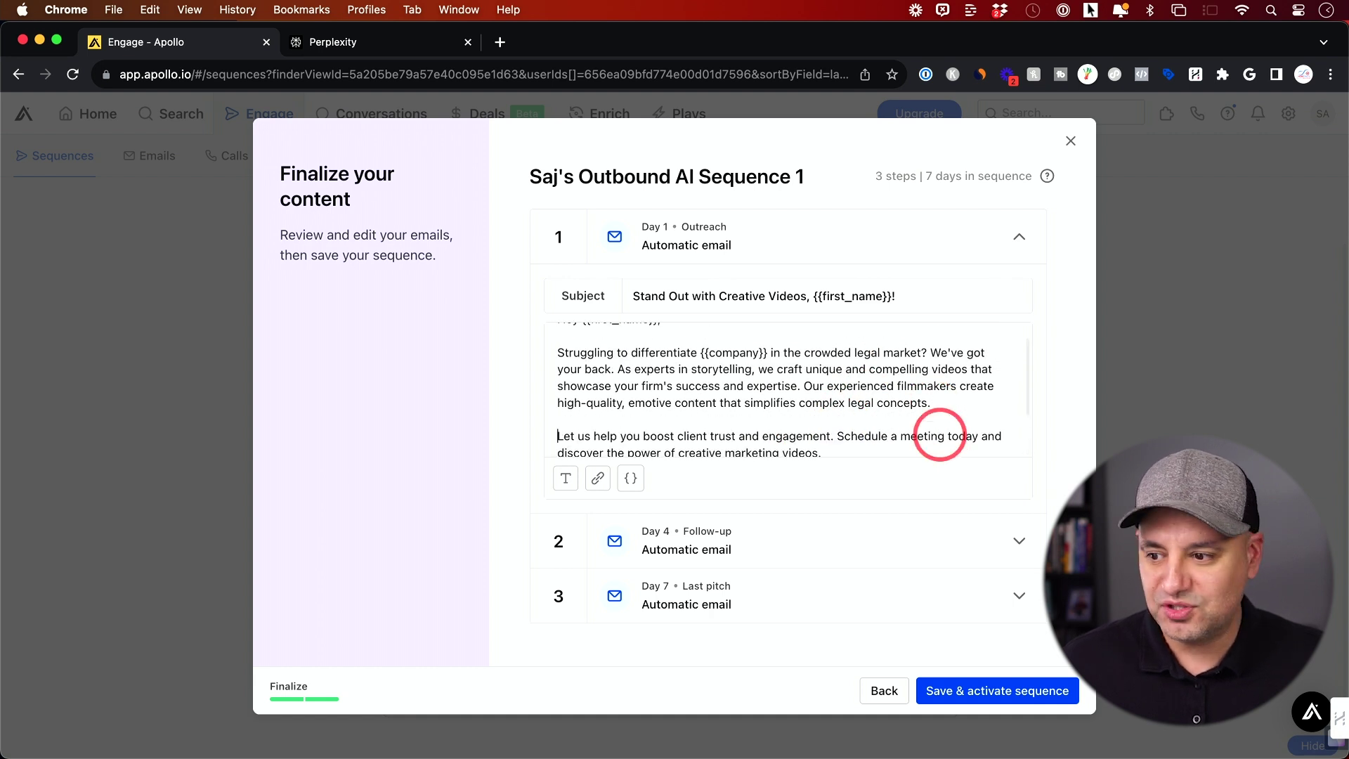
pyautogui.scroll(-2, 832, 401)
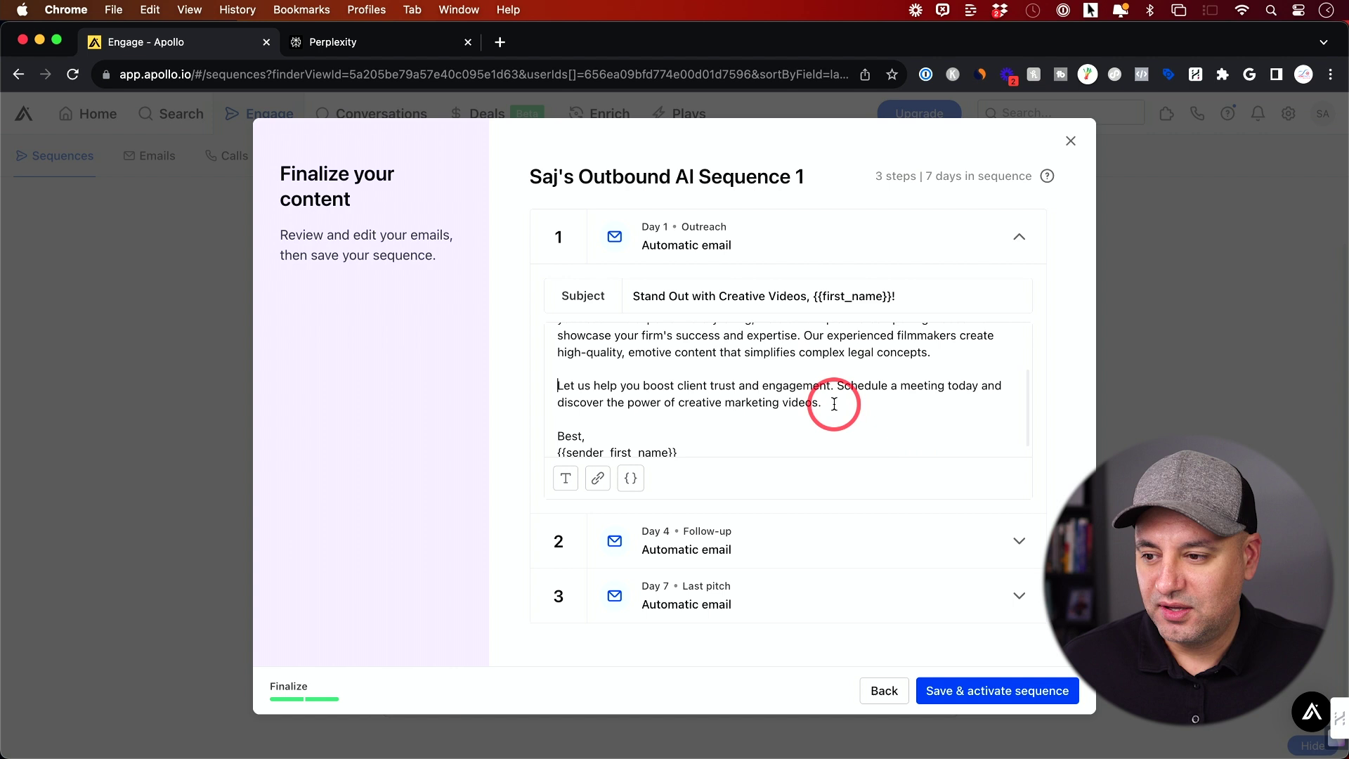
pyautogui.scroll(2, 832, 402)
# - Expand the Day 4 follow-up and Day 7 last pitch emails to review them, then collapse them
pyautogui.click(779, 544)
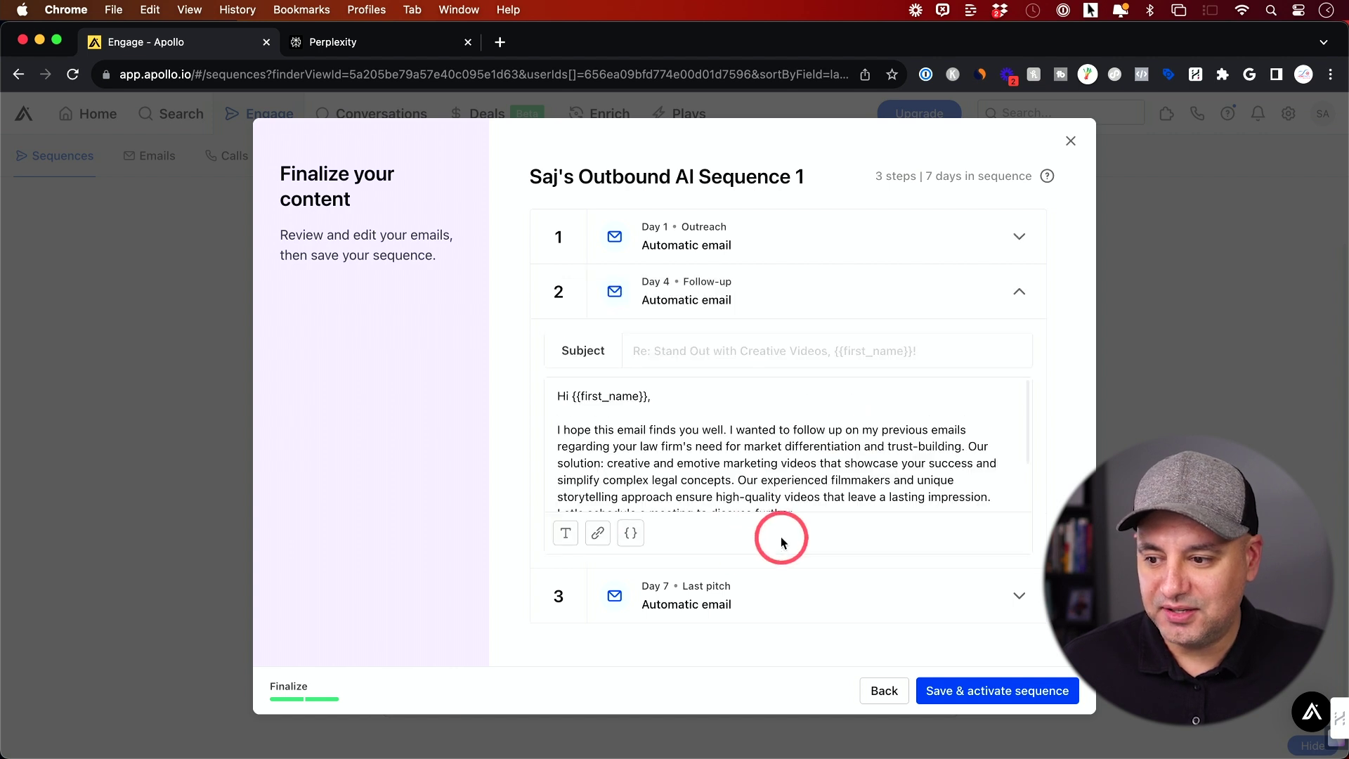
pyautogui.click(787, 596)
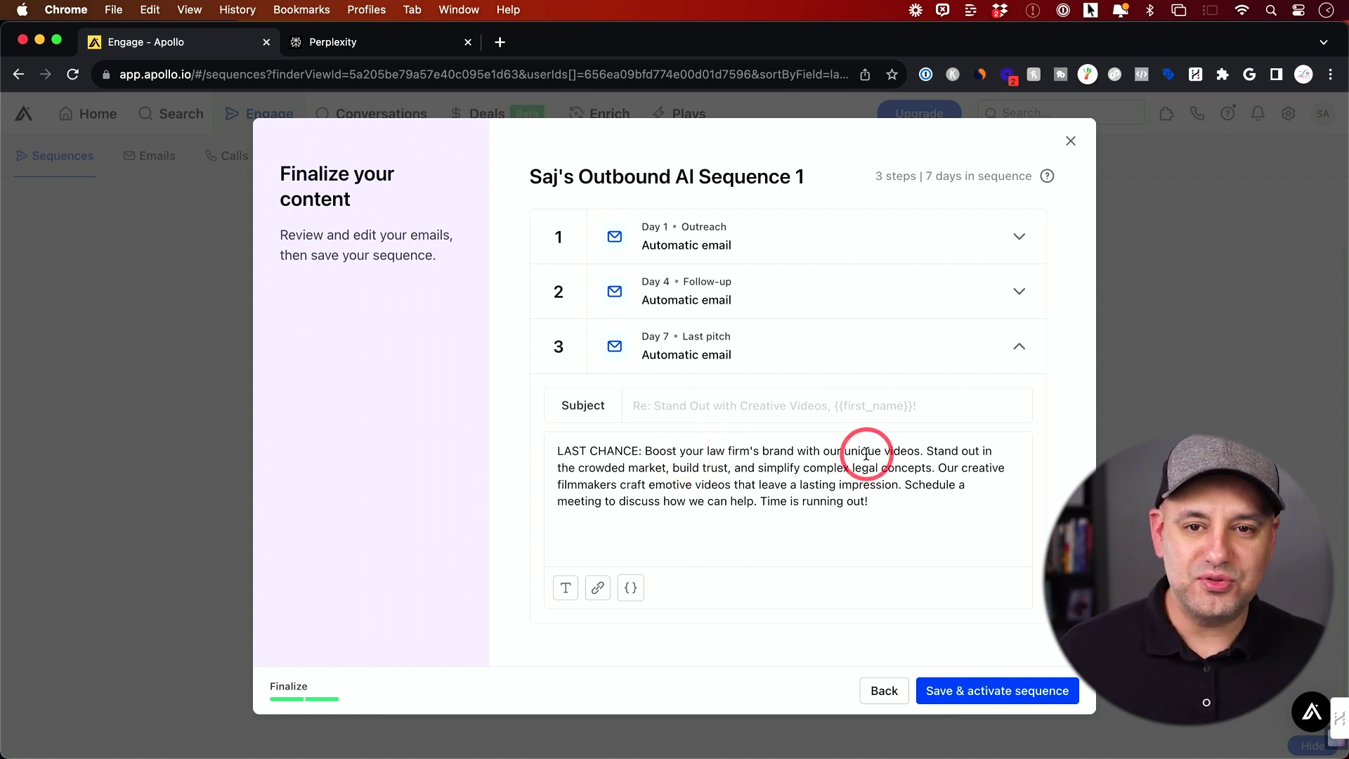
pyautogui.click(824, 348)
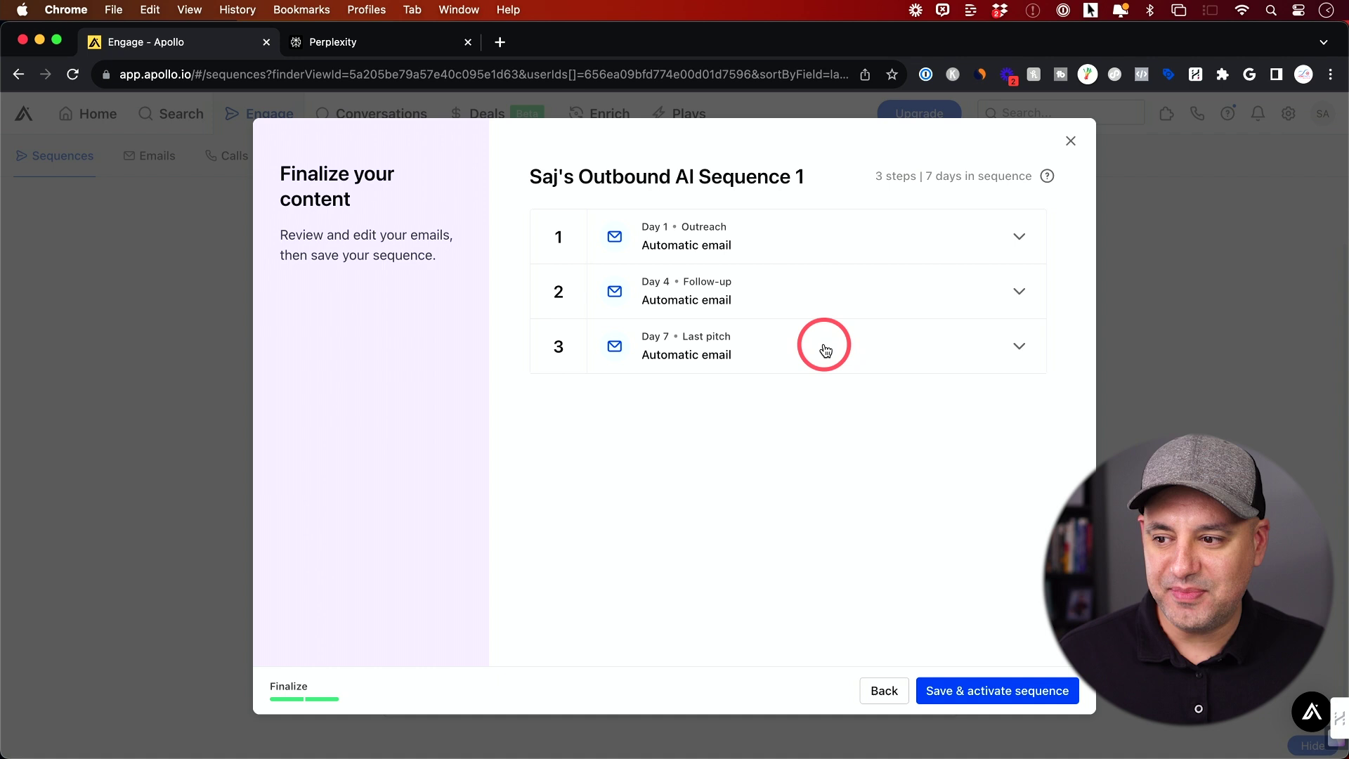
pyautogui.click(825, 351)
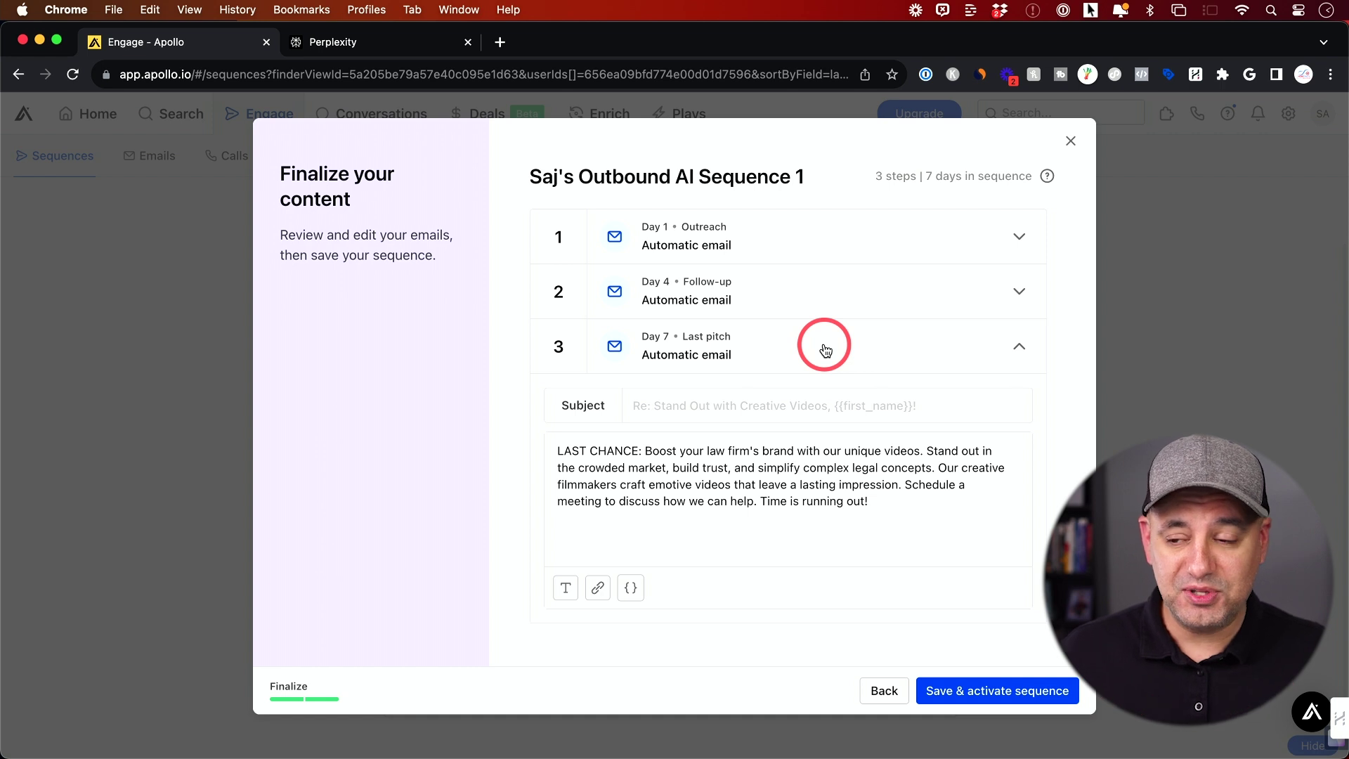
pyautogui.click(819, 359)
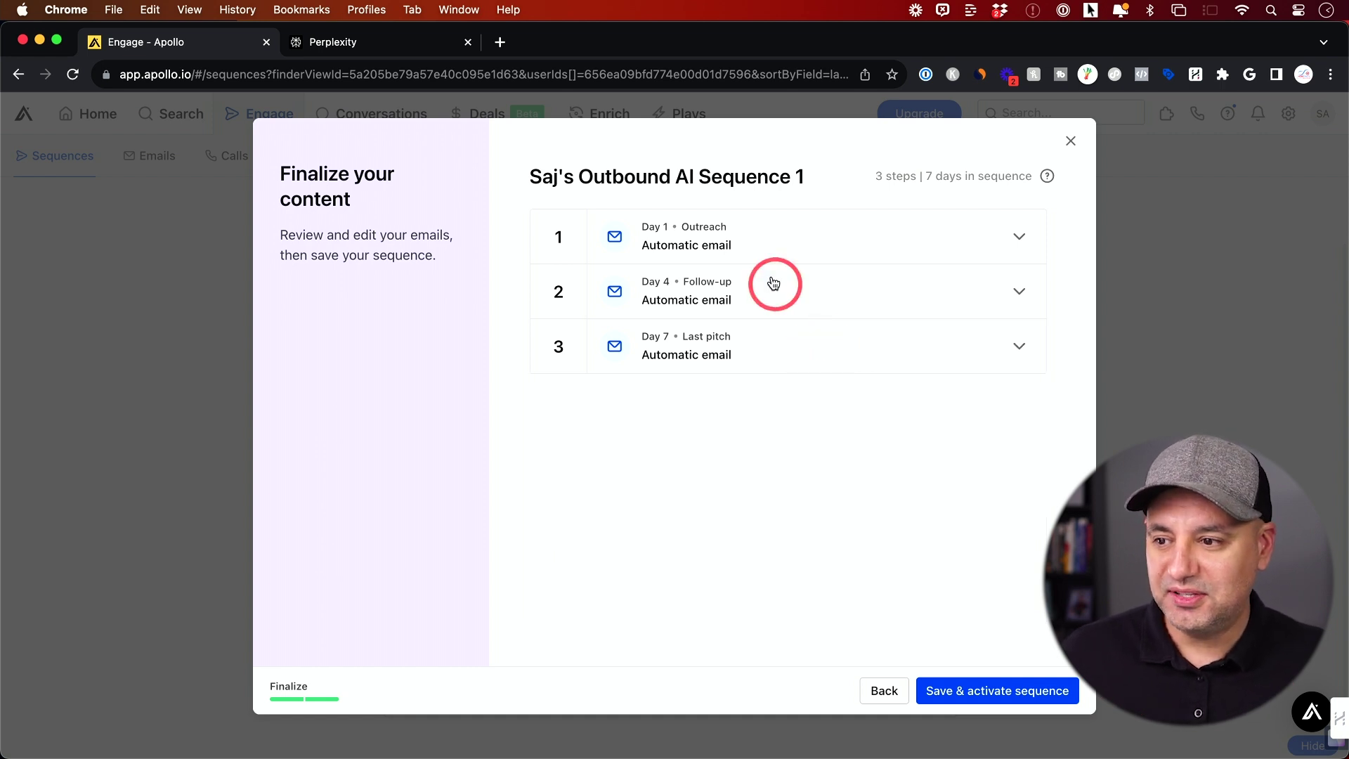